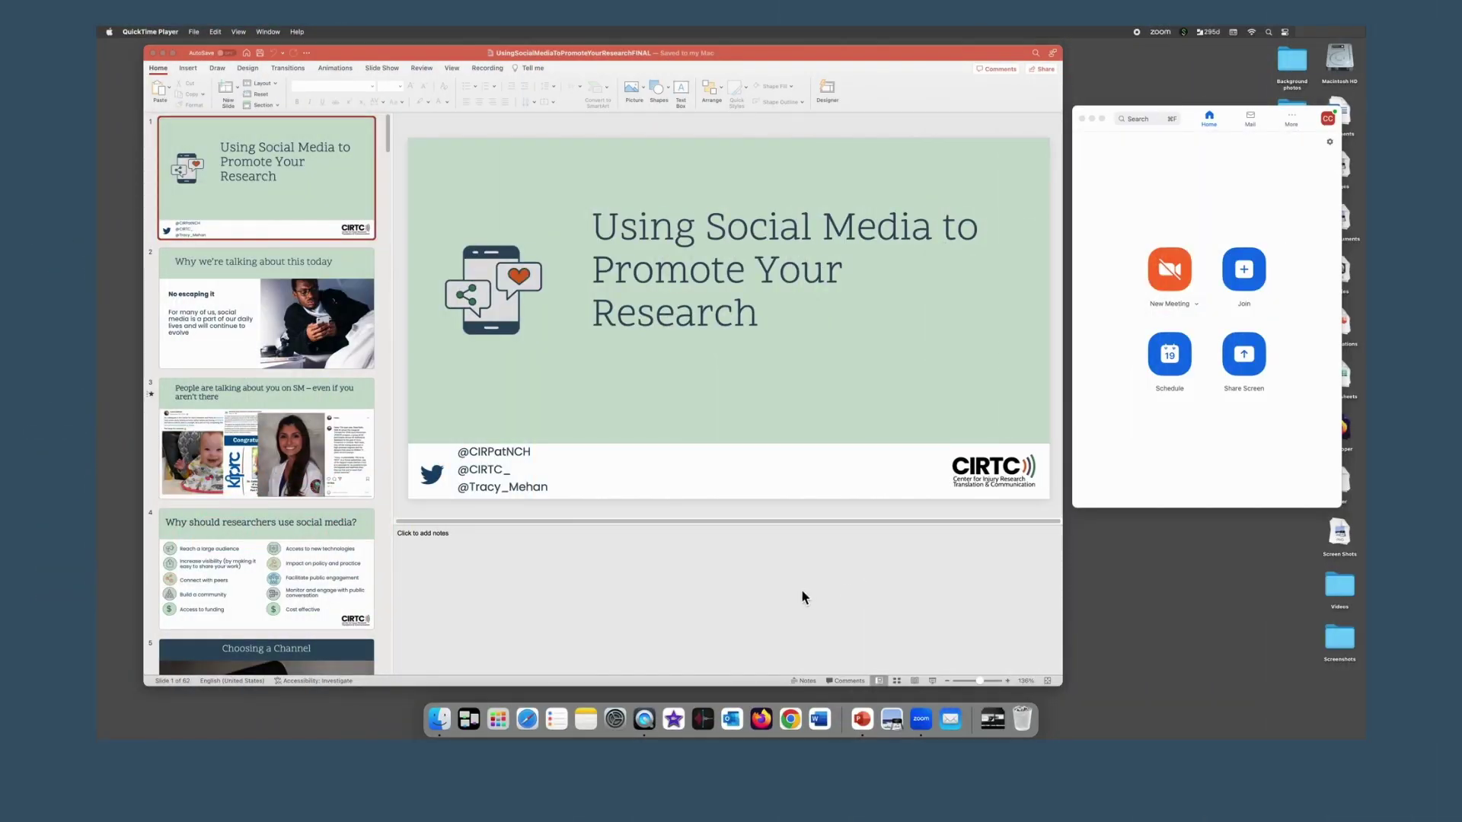
- Make the 'Using Social Media to Promote Your Research' PowerPoint deck the active window
click(866, 587)
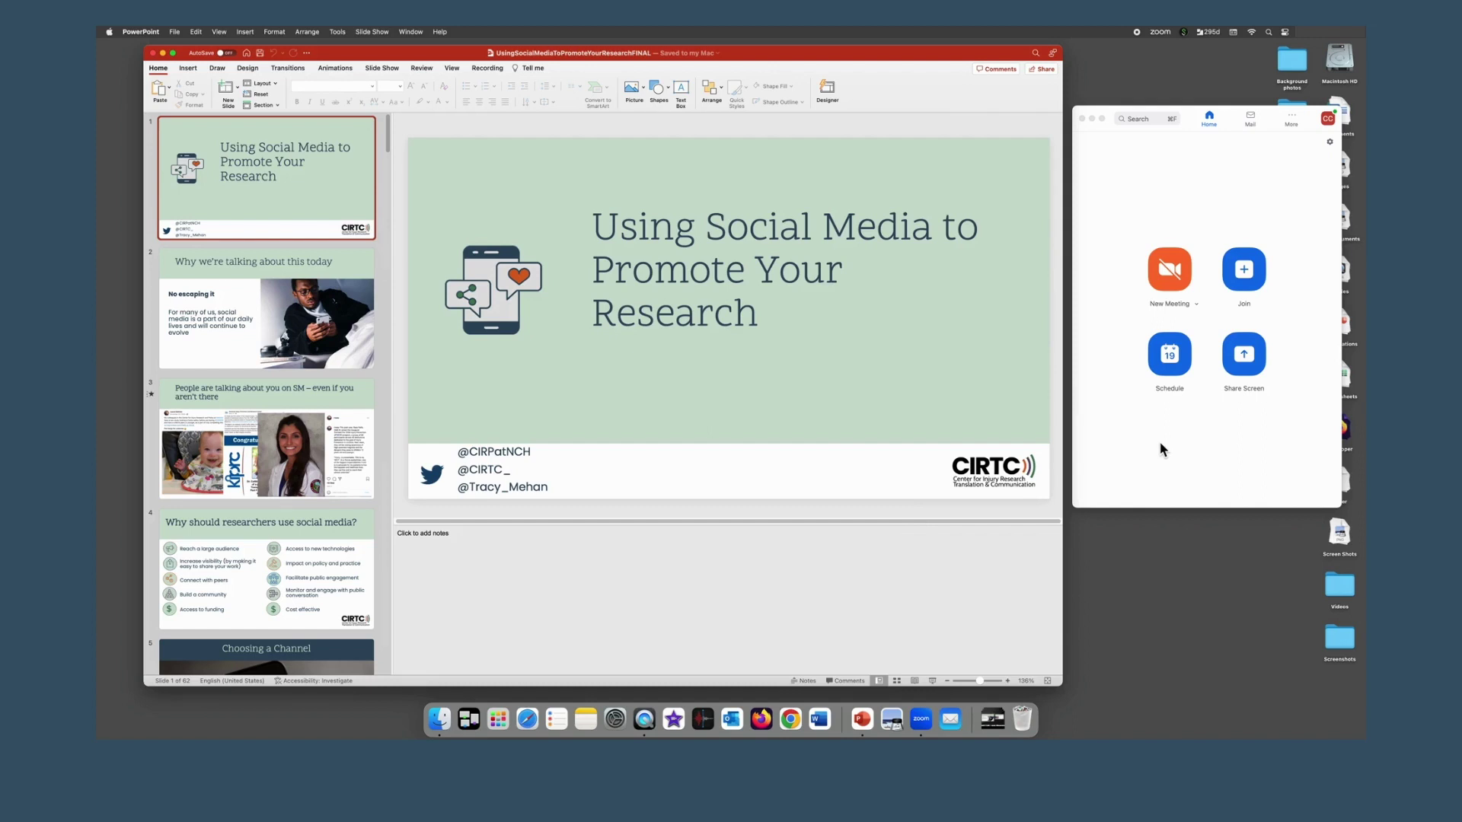
- Start a new meeting from Zoom's home window beside the open deck
click(1177, 280)
click(1176, 280)
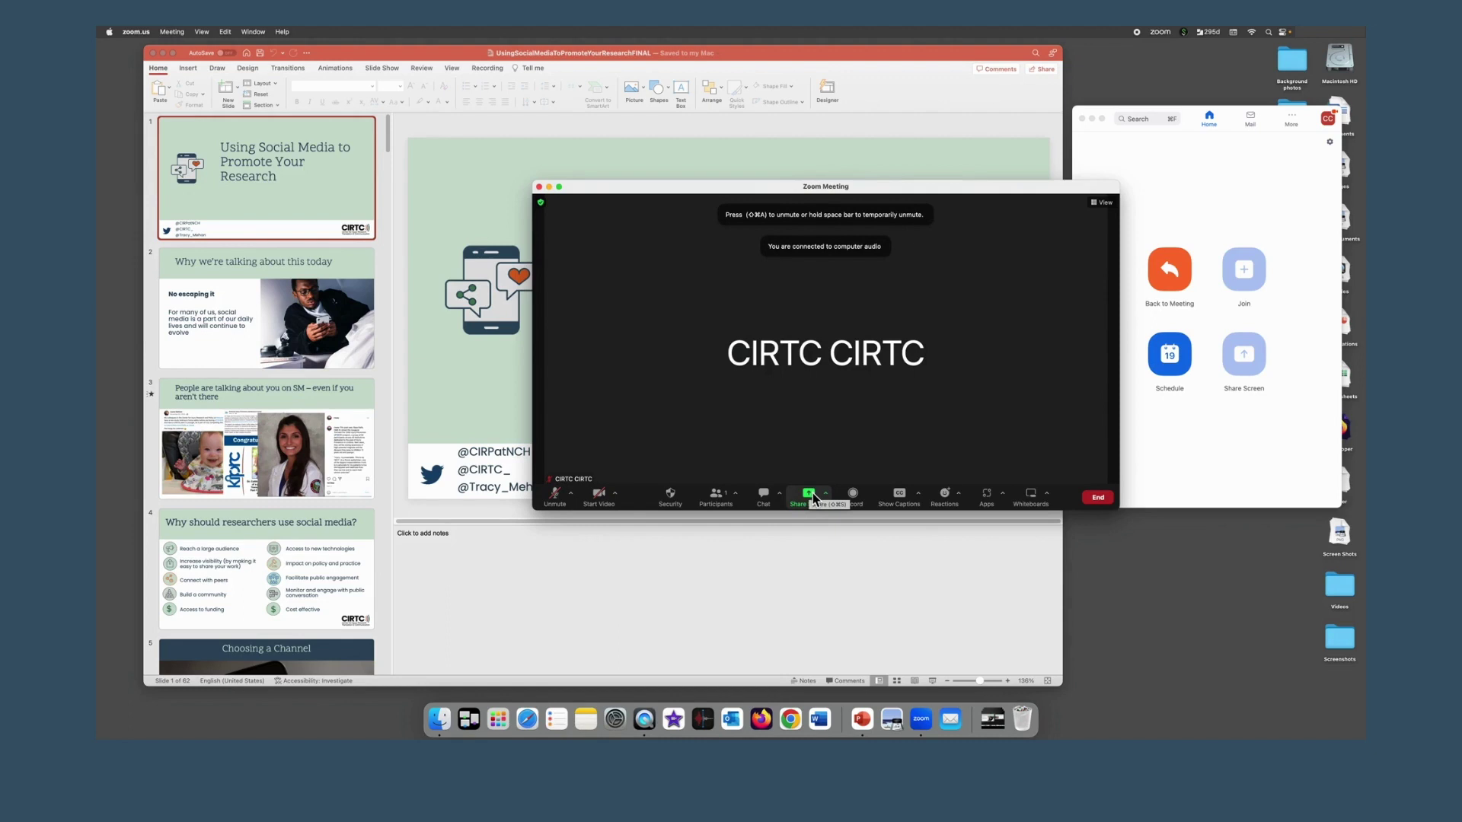
- Pick Portion of Screen under Zoom's Advanced sharing options
click(810, 493)
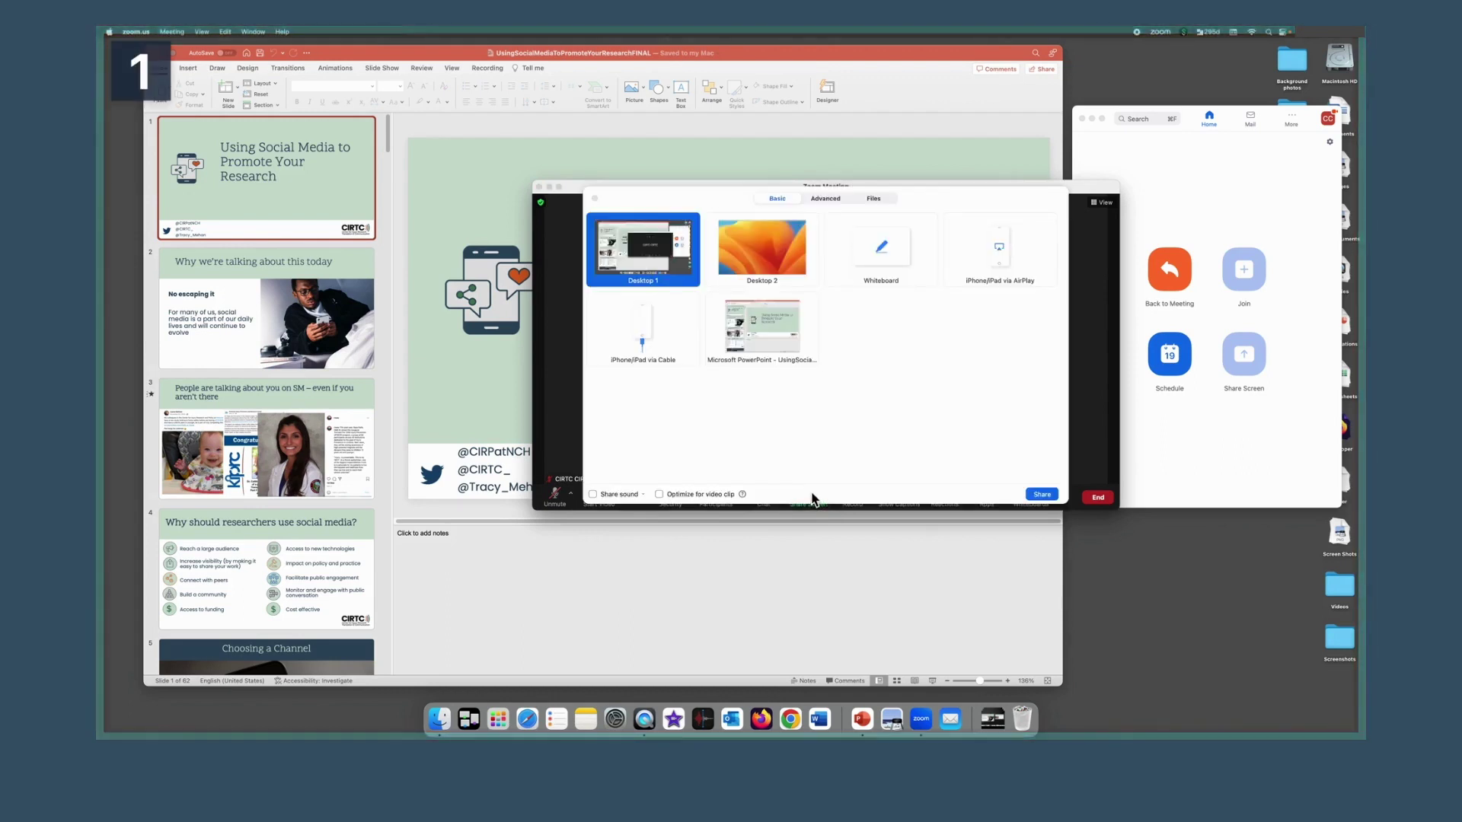
click(829, 203)
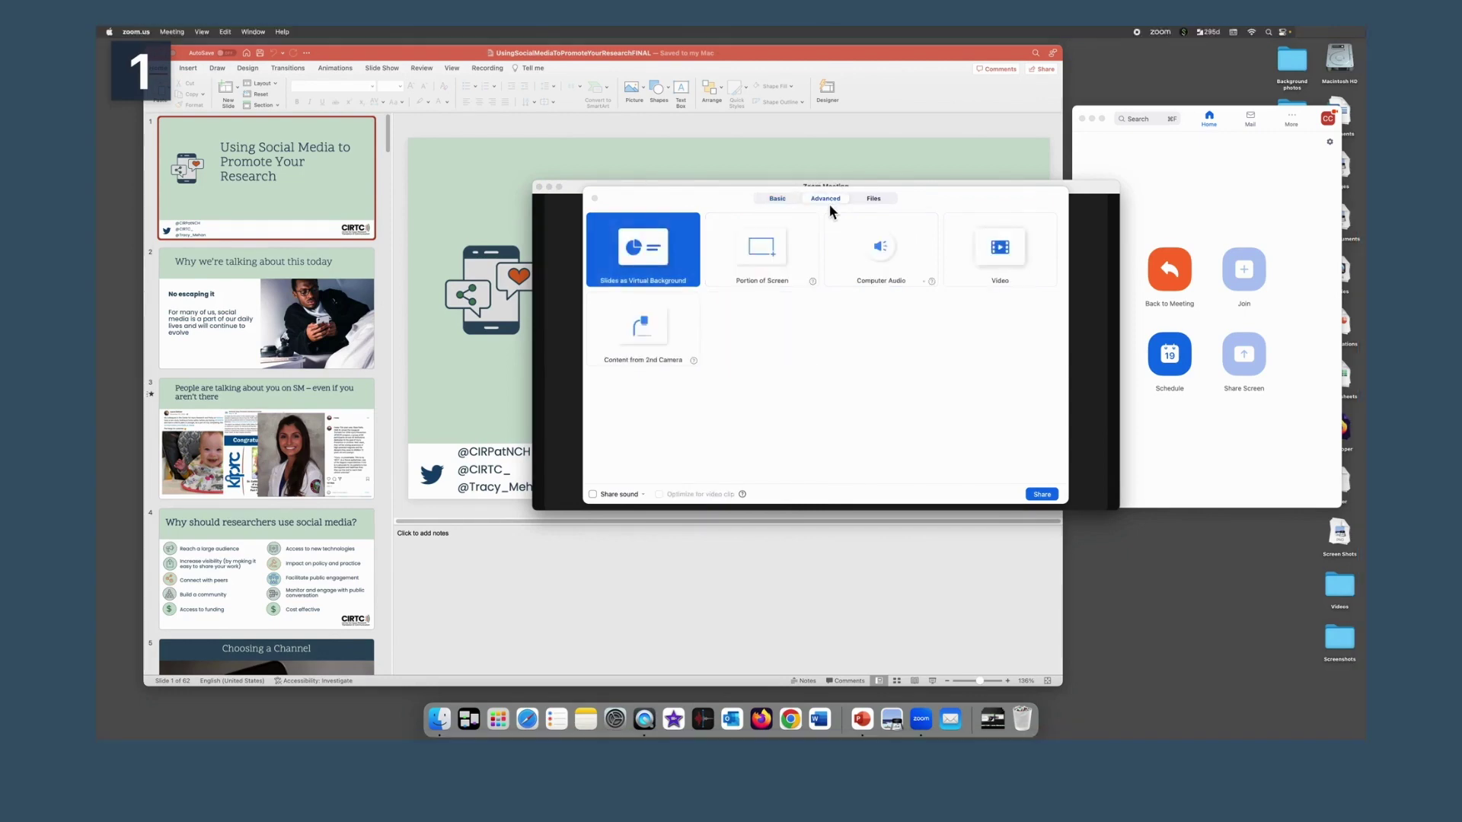
click(783, 262)
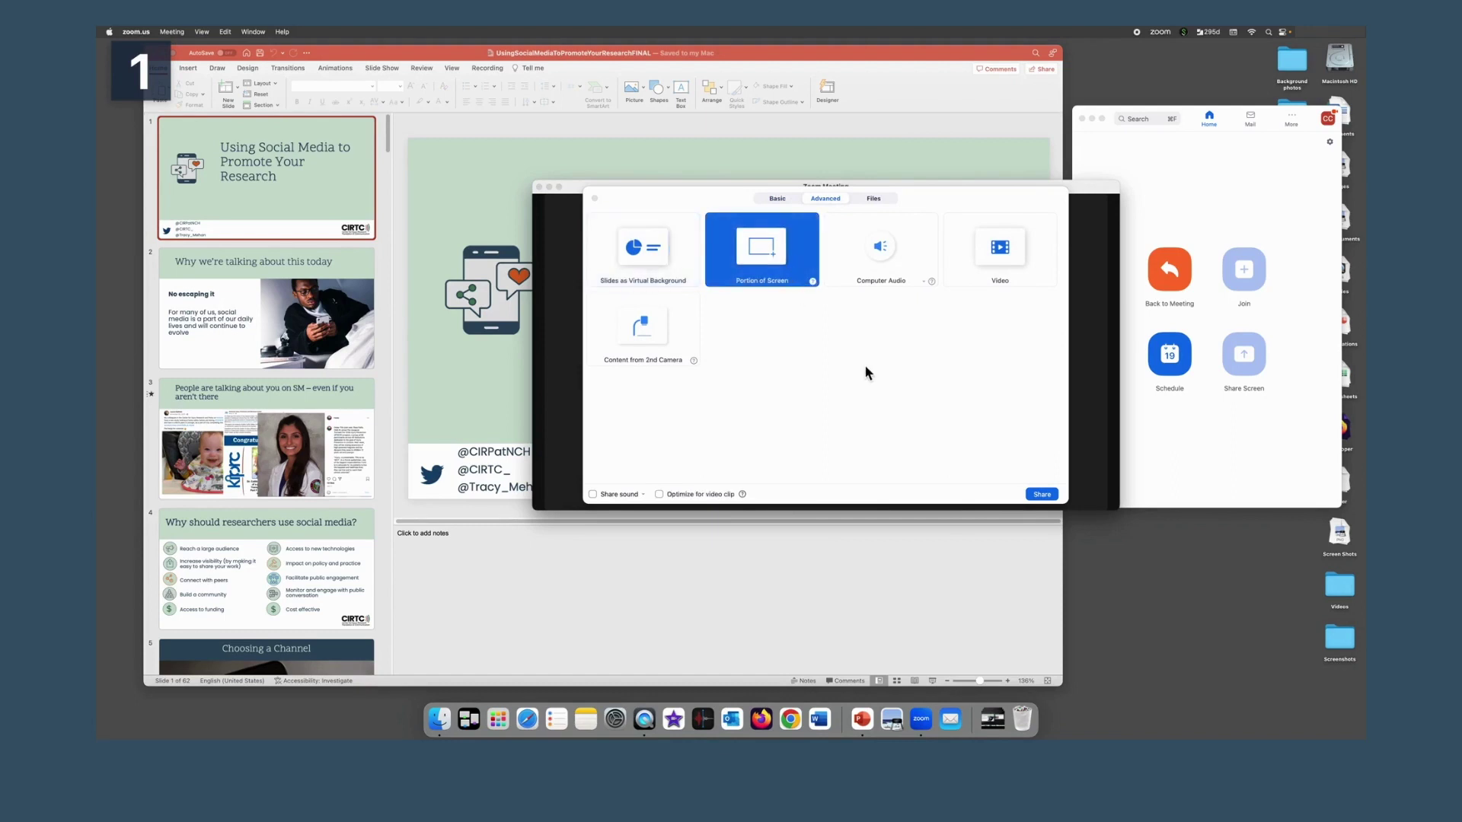
- Start sharing the screen portion, move the green frame aside, and launch Presenter View on slide 1
click(1040, 494)
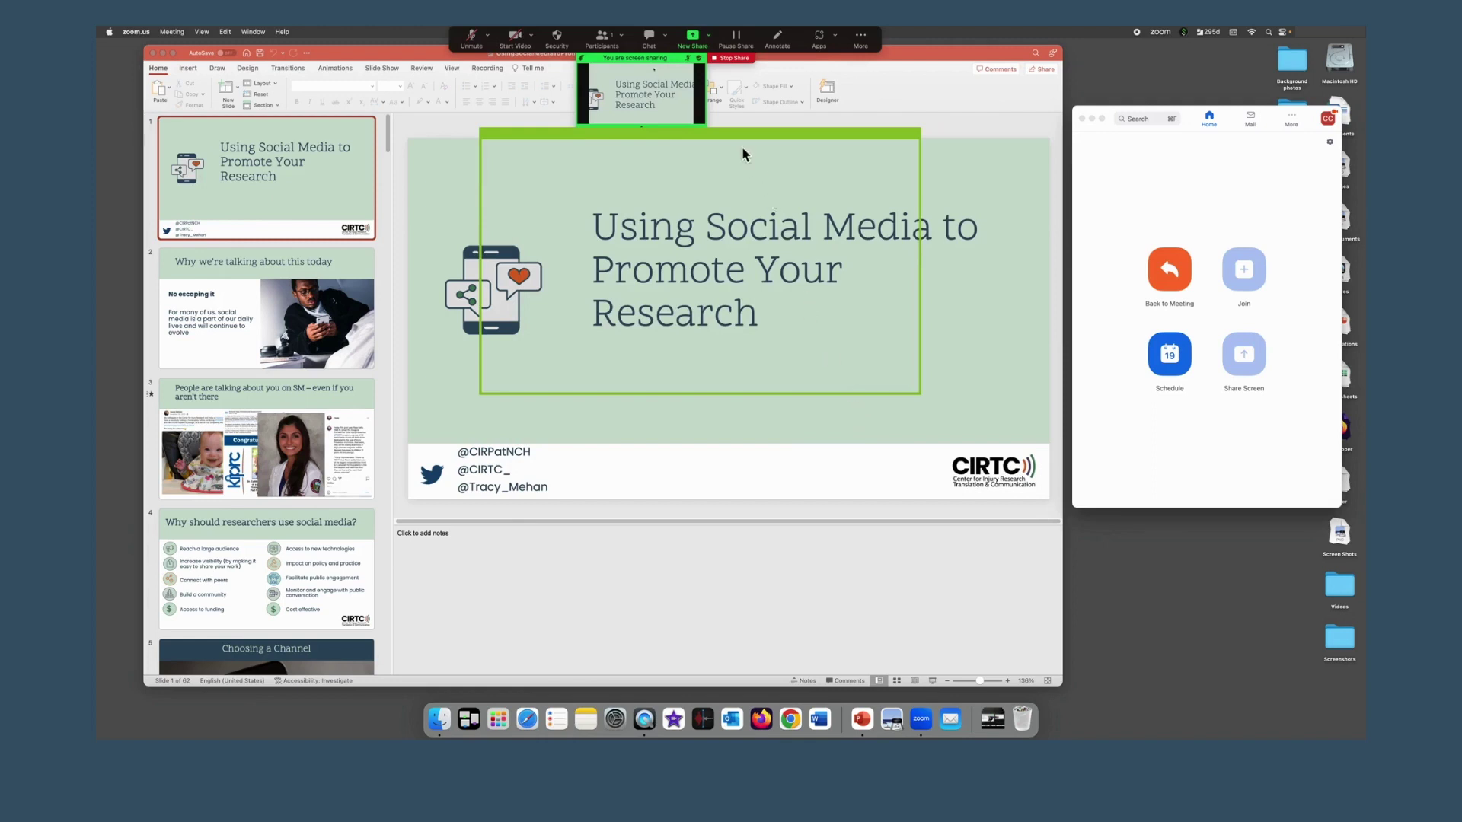
drag(716, 141, 888, 117)
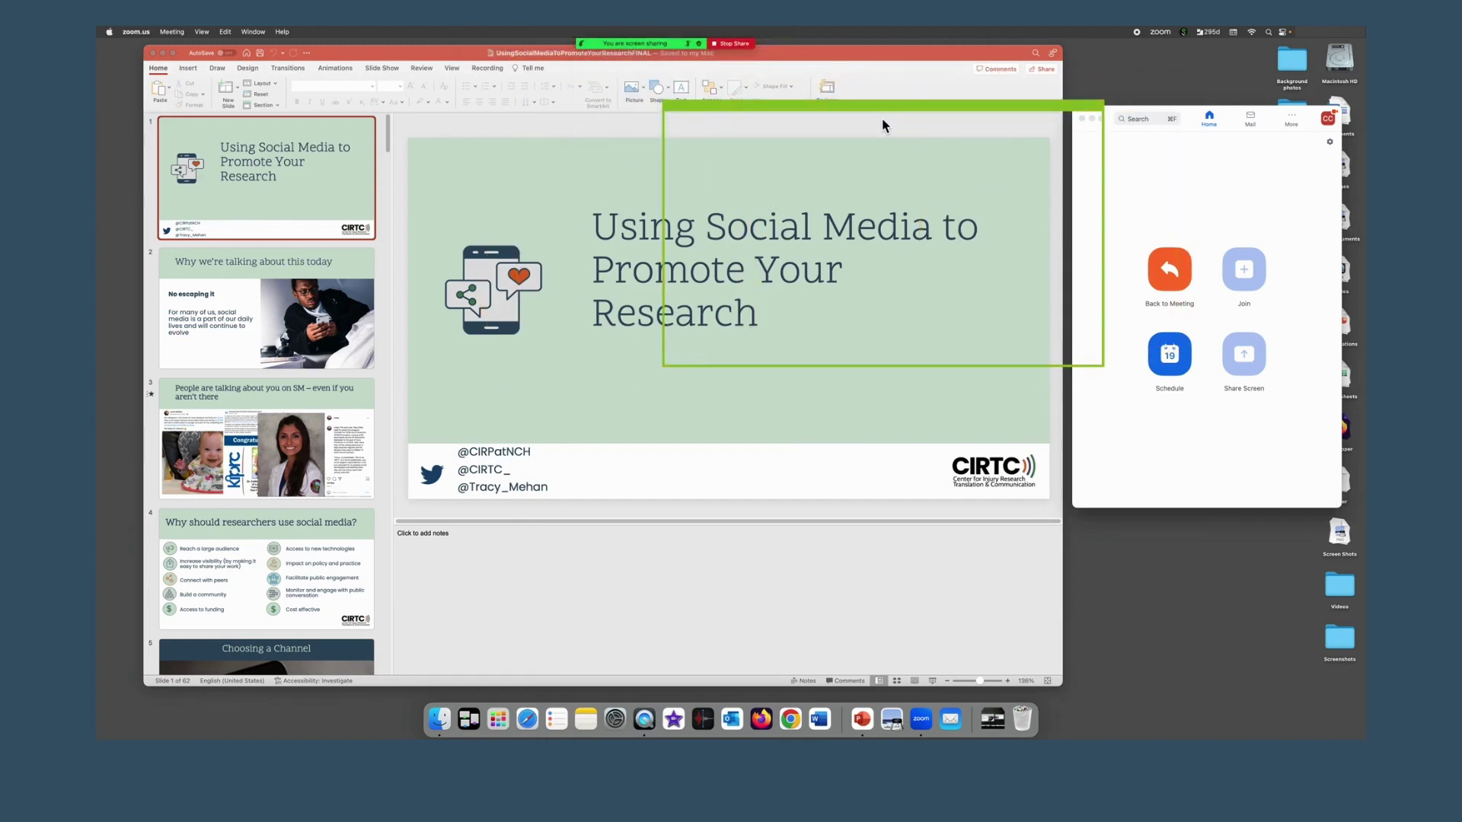
click(515, 208)
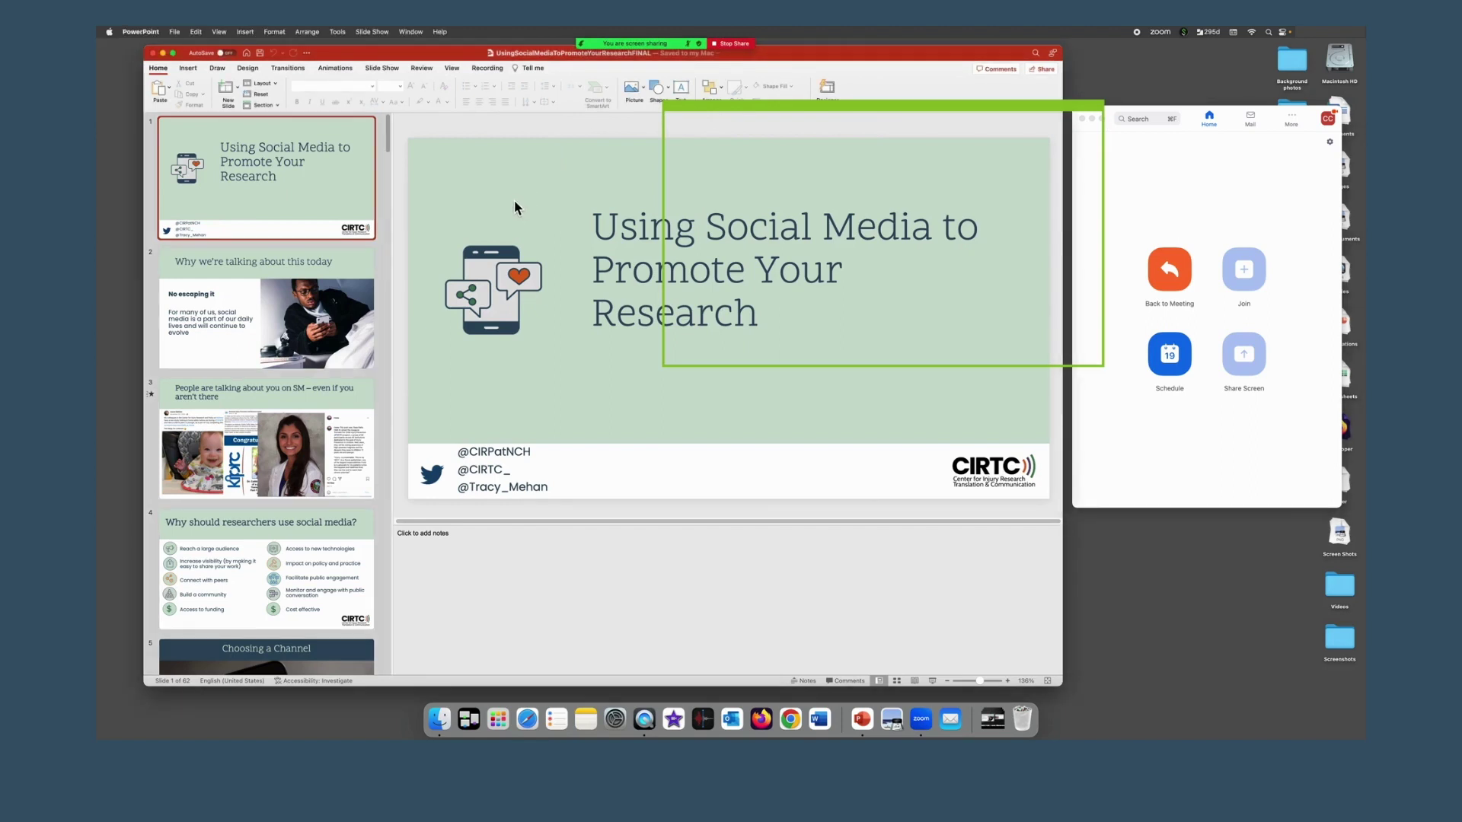
click(396, 70)
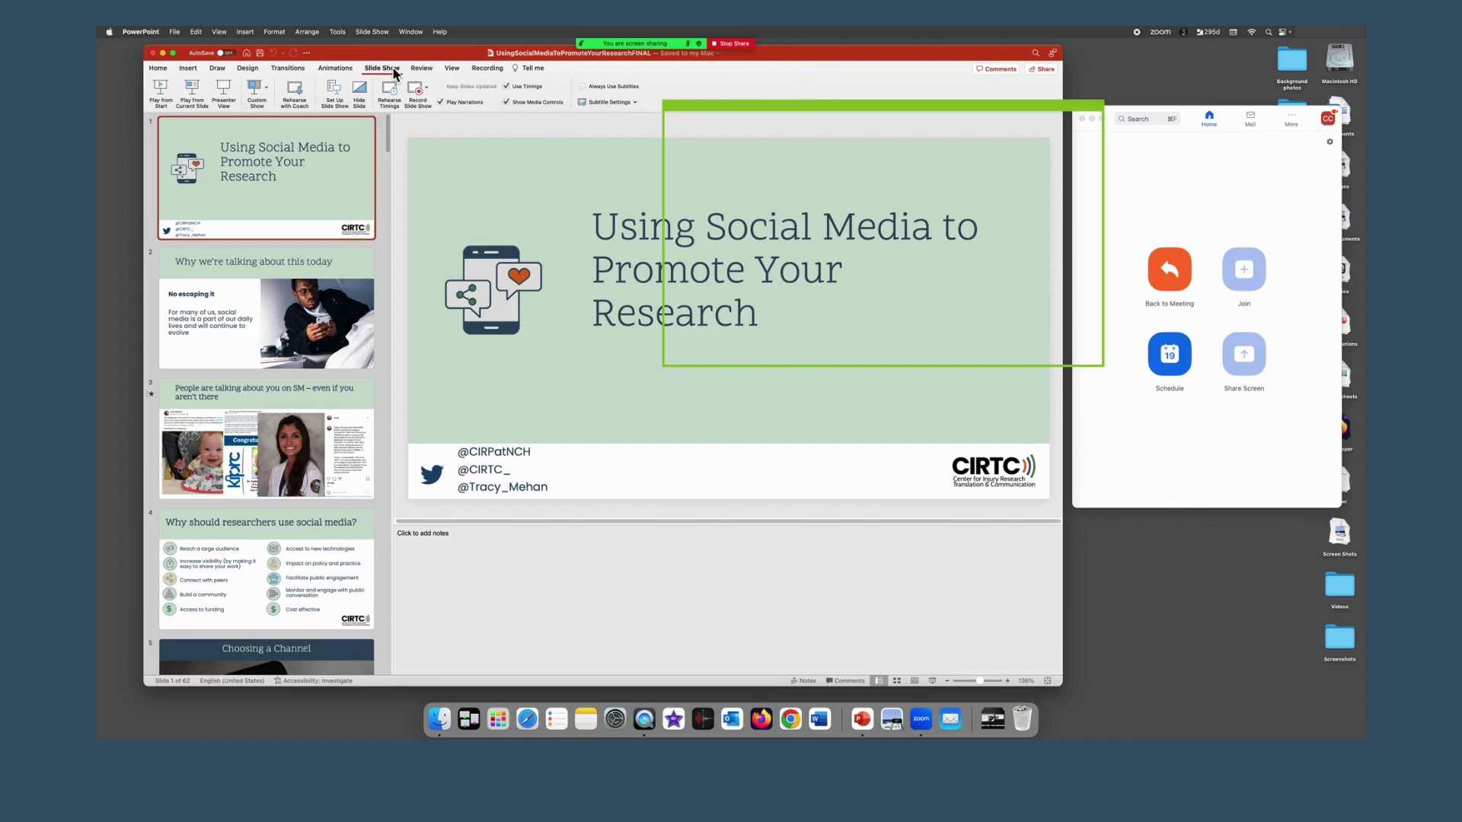
click(227, 110)
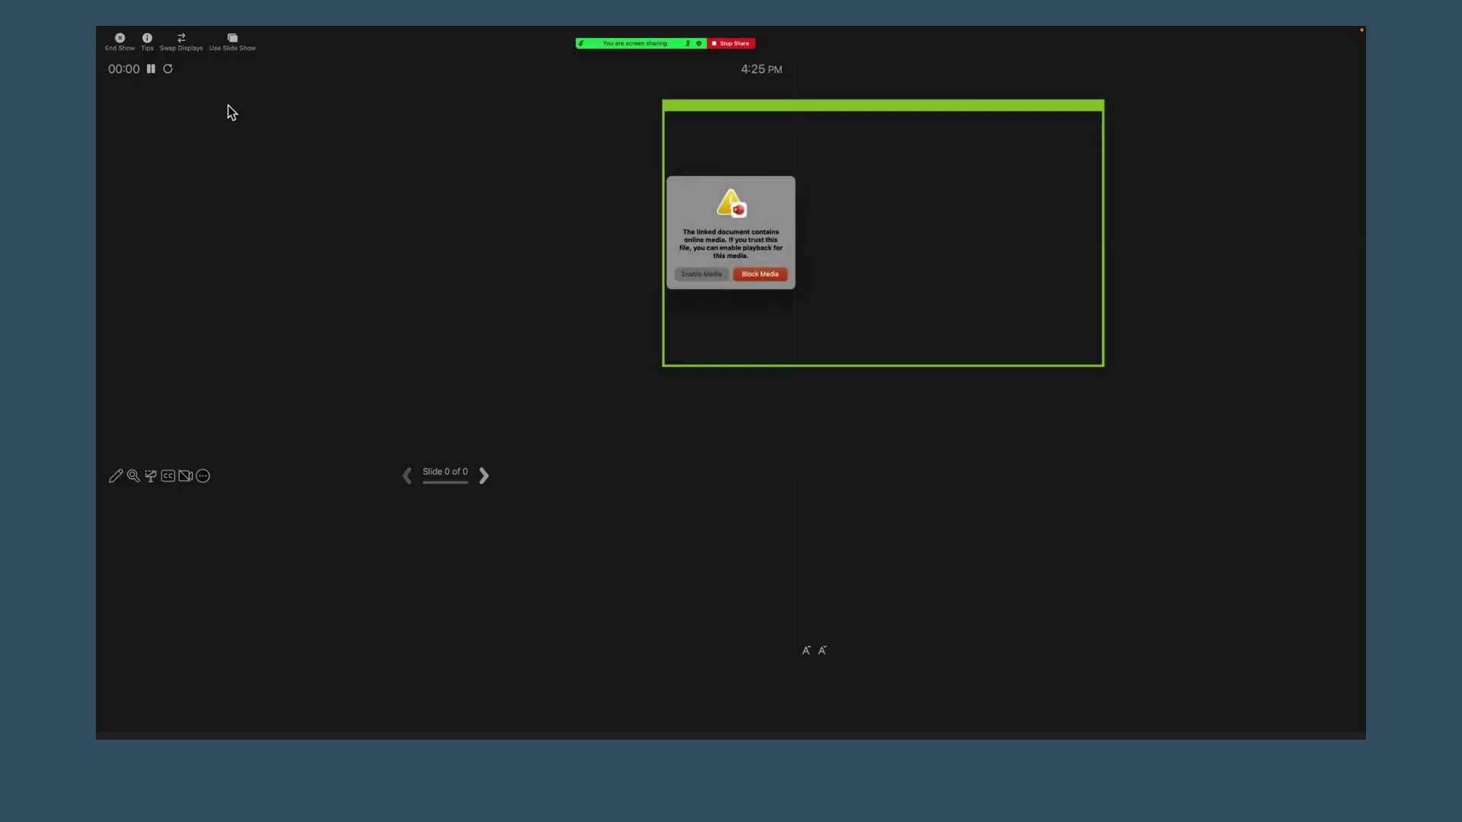
click(716, 275)
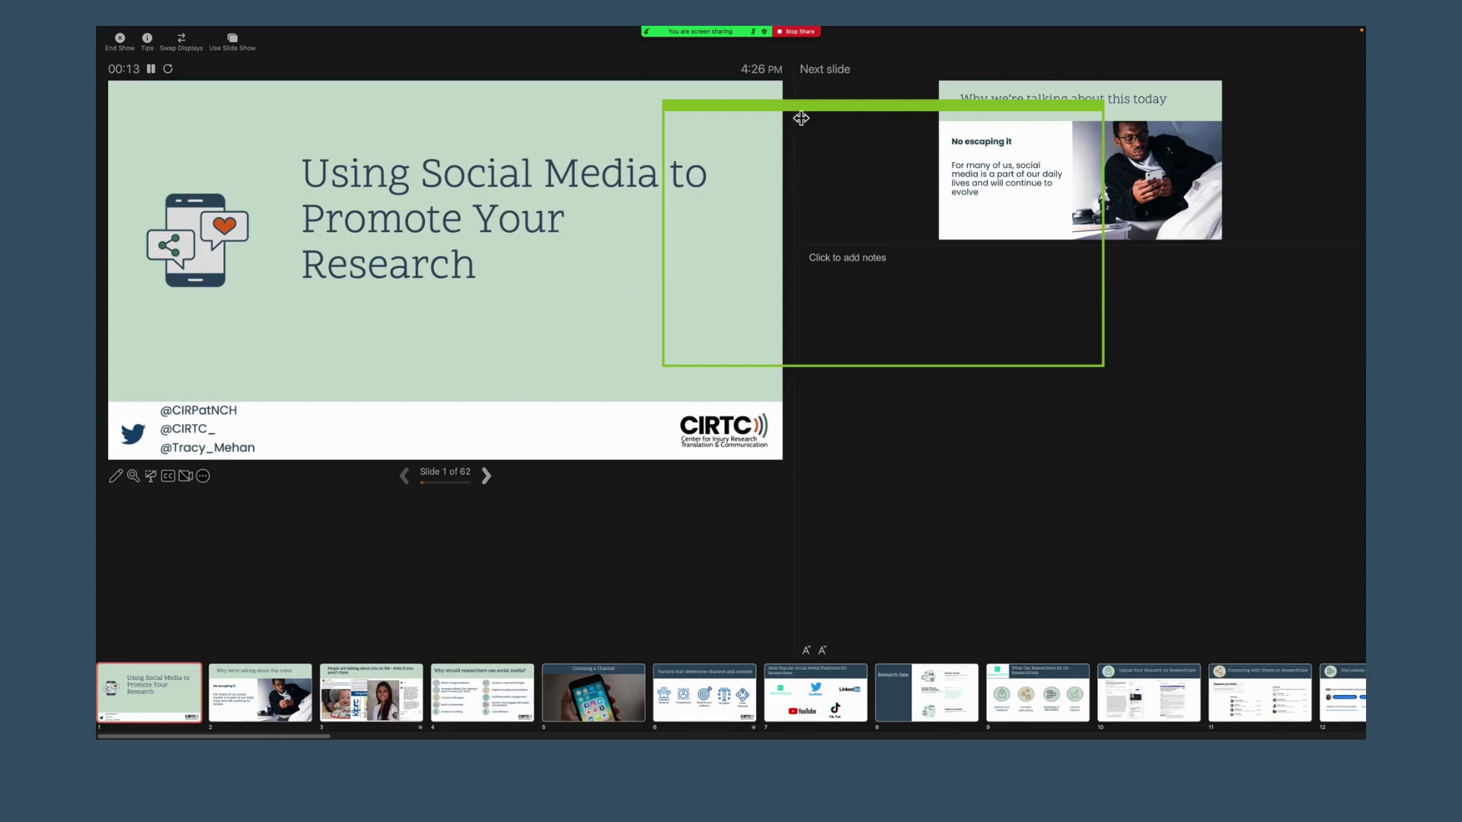
- Move and resize the green frame to cover the slide, then advance the presentation
drag(801, 118, 245, 85)
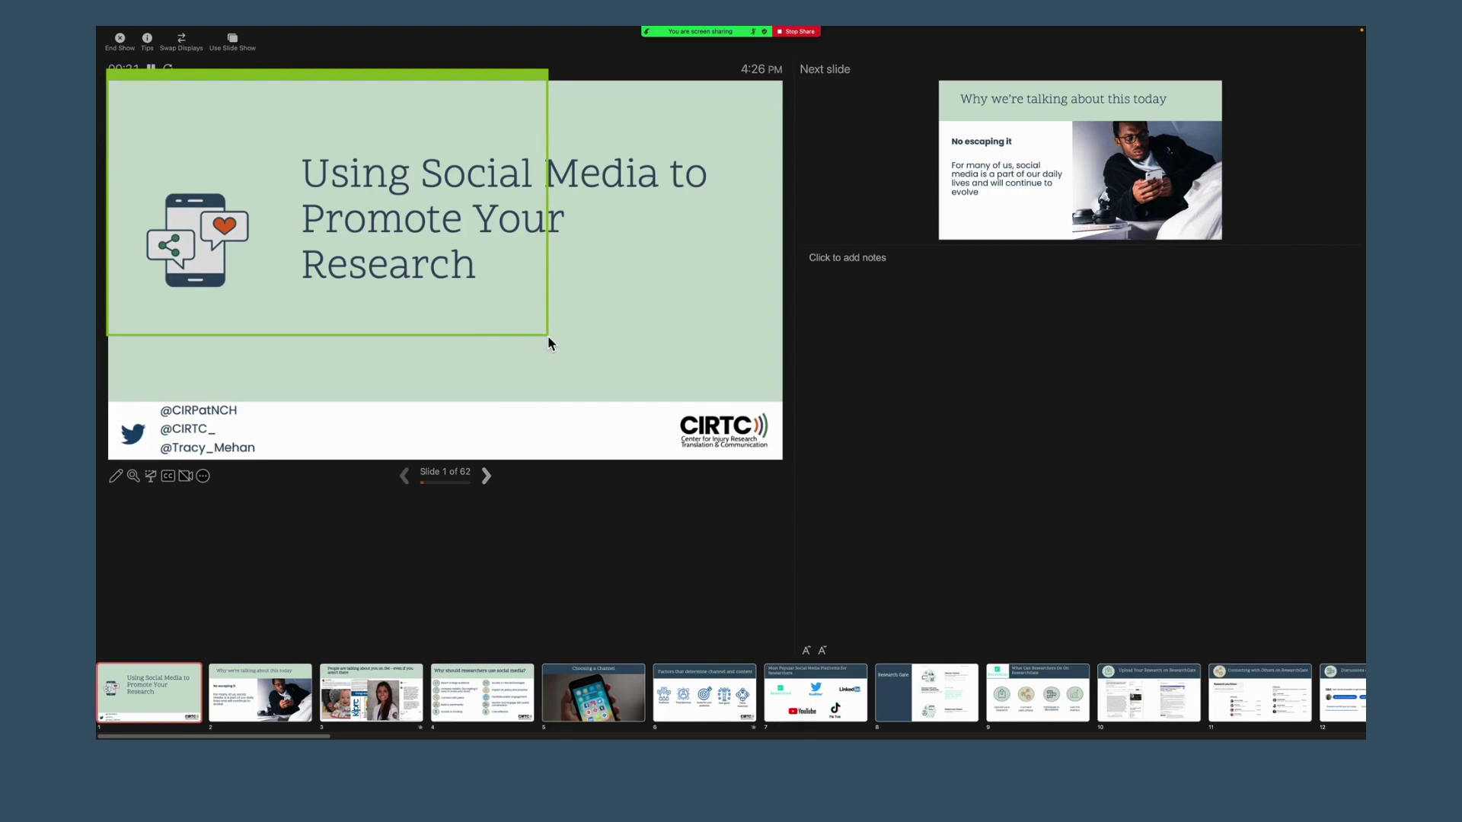
drag(548, 341, 787, 466)
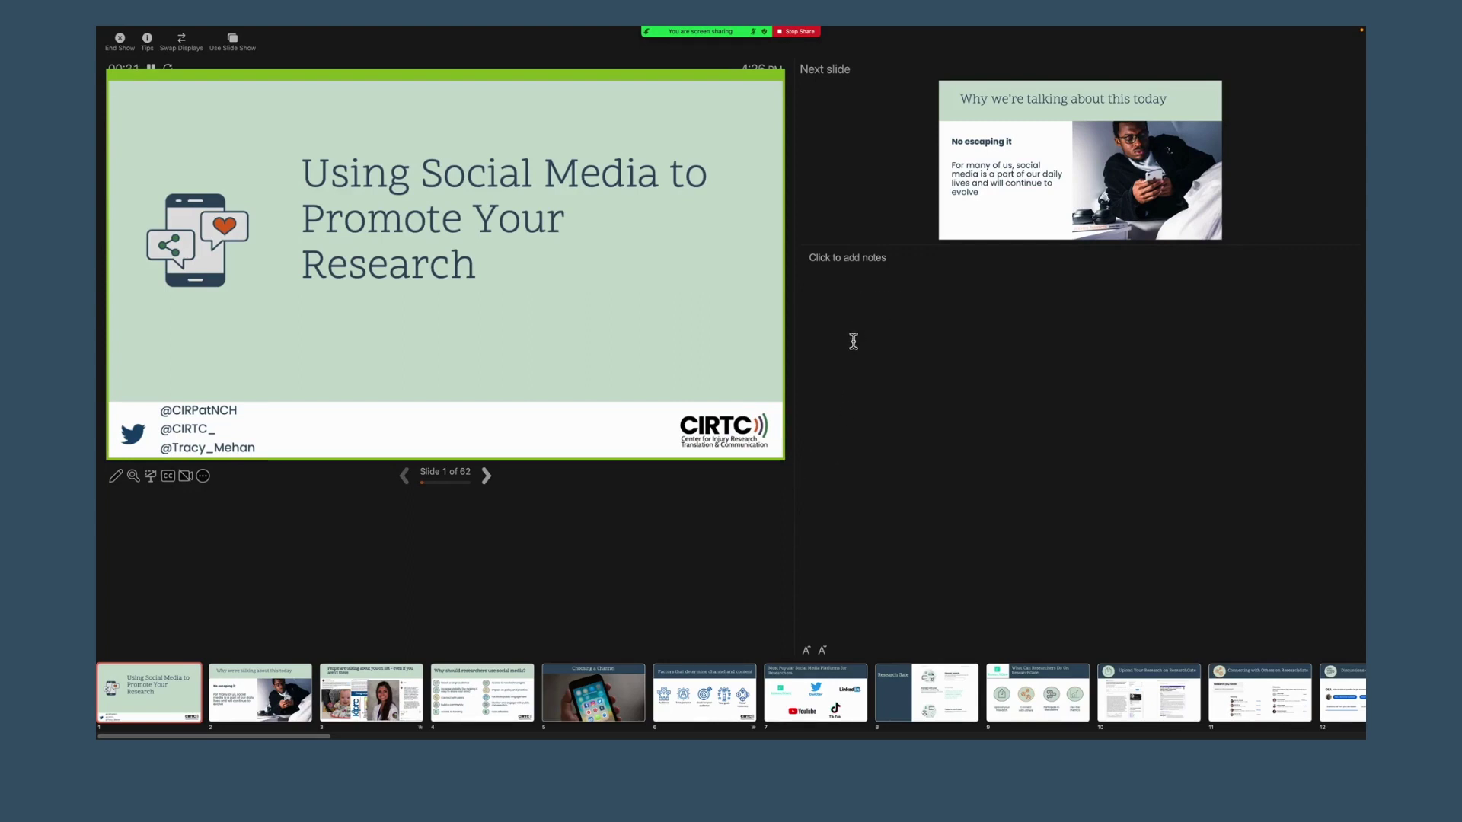
click(486, 476)
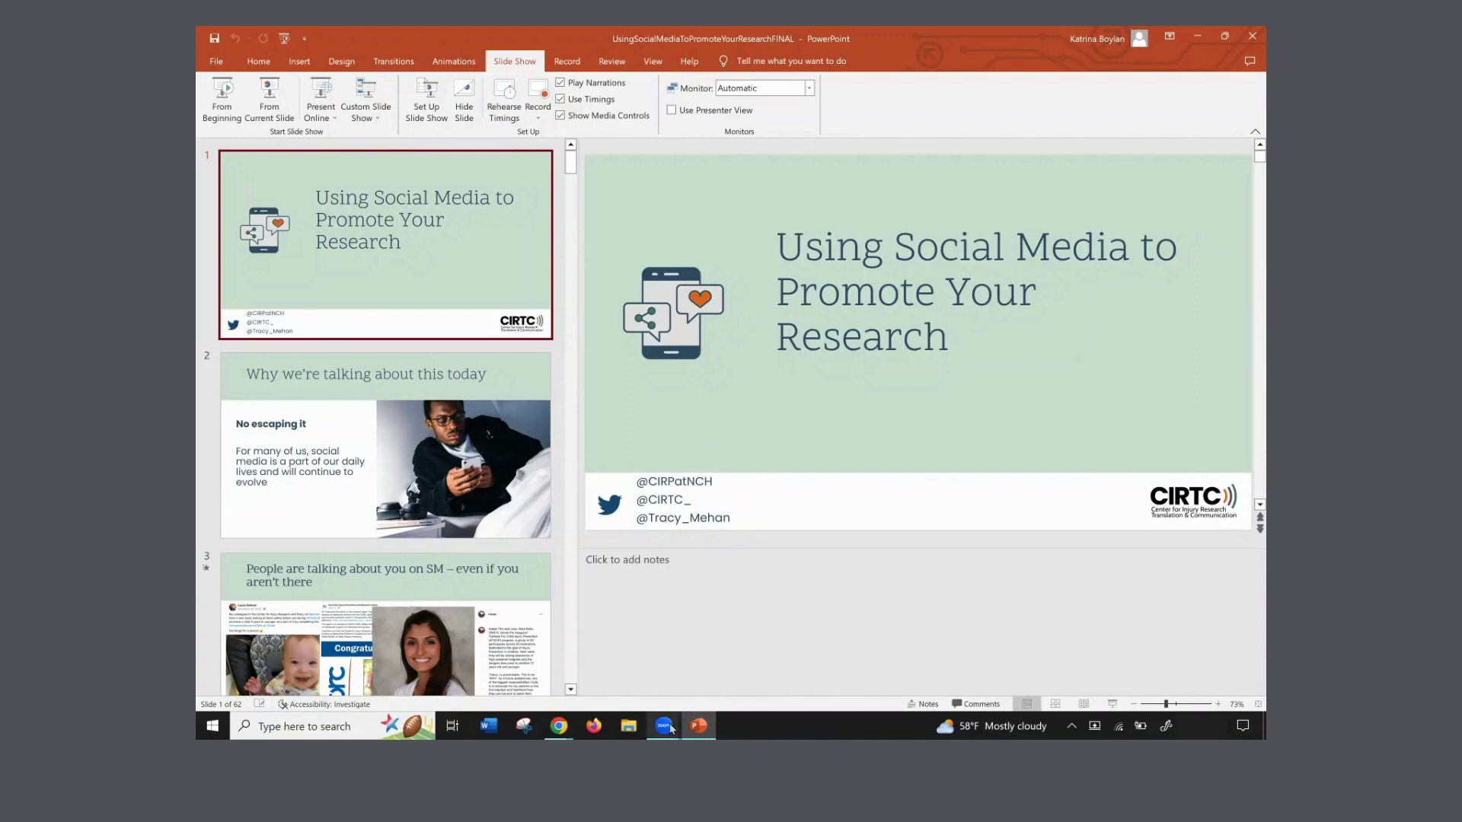
- Restart the slide show in Presenter View from slide 1 of 62
mouse_move(671, 729)
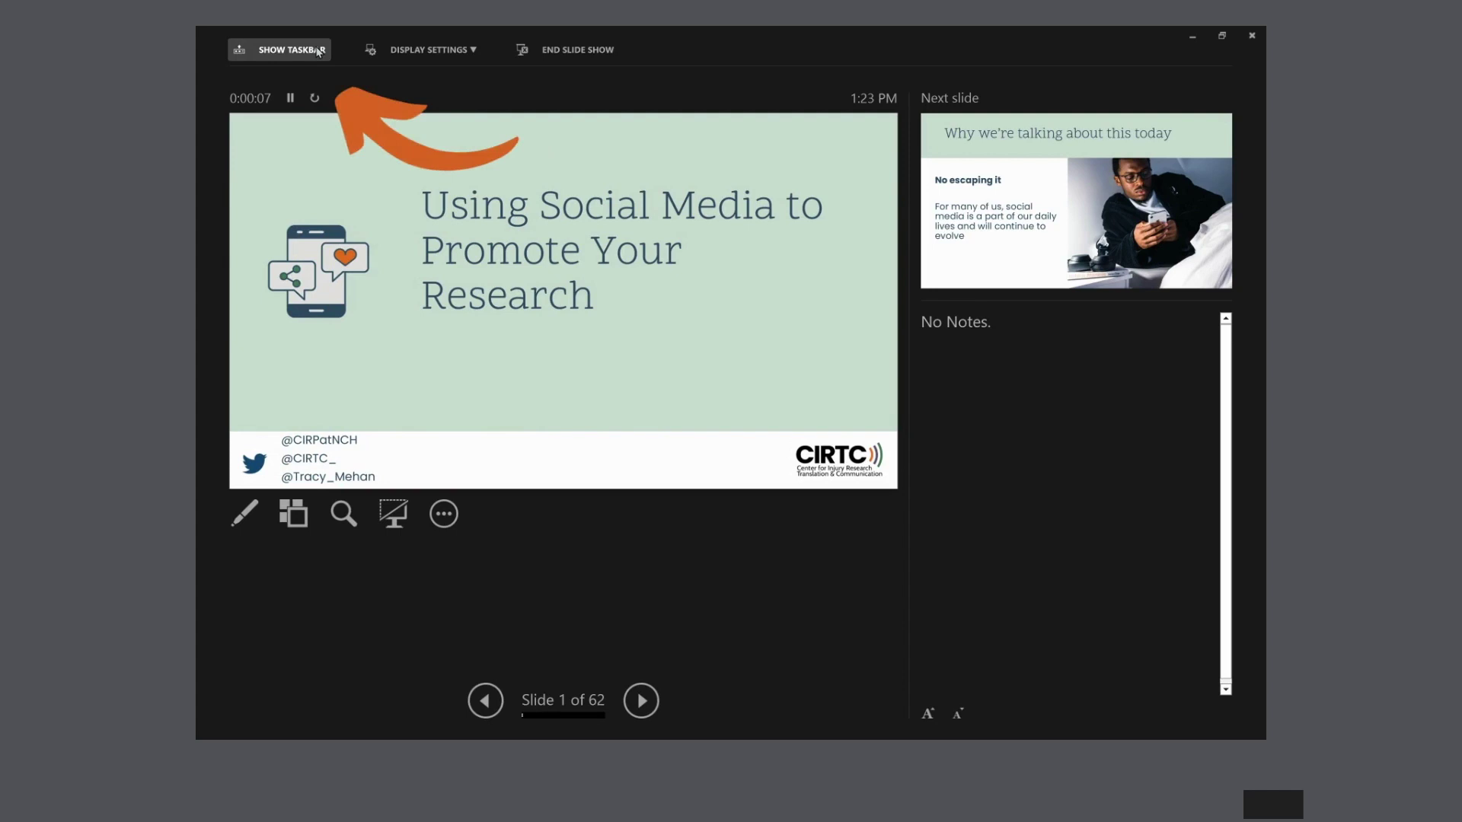
- Bring up the Zoom meeting from the taskbar and share a screen portion over Presenter View
click(318, 51)
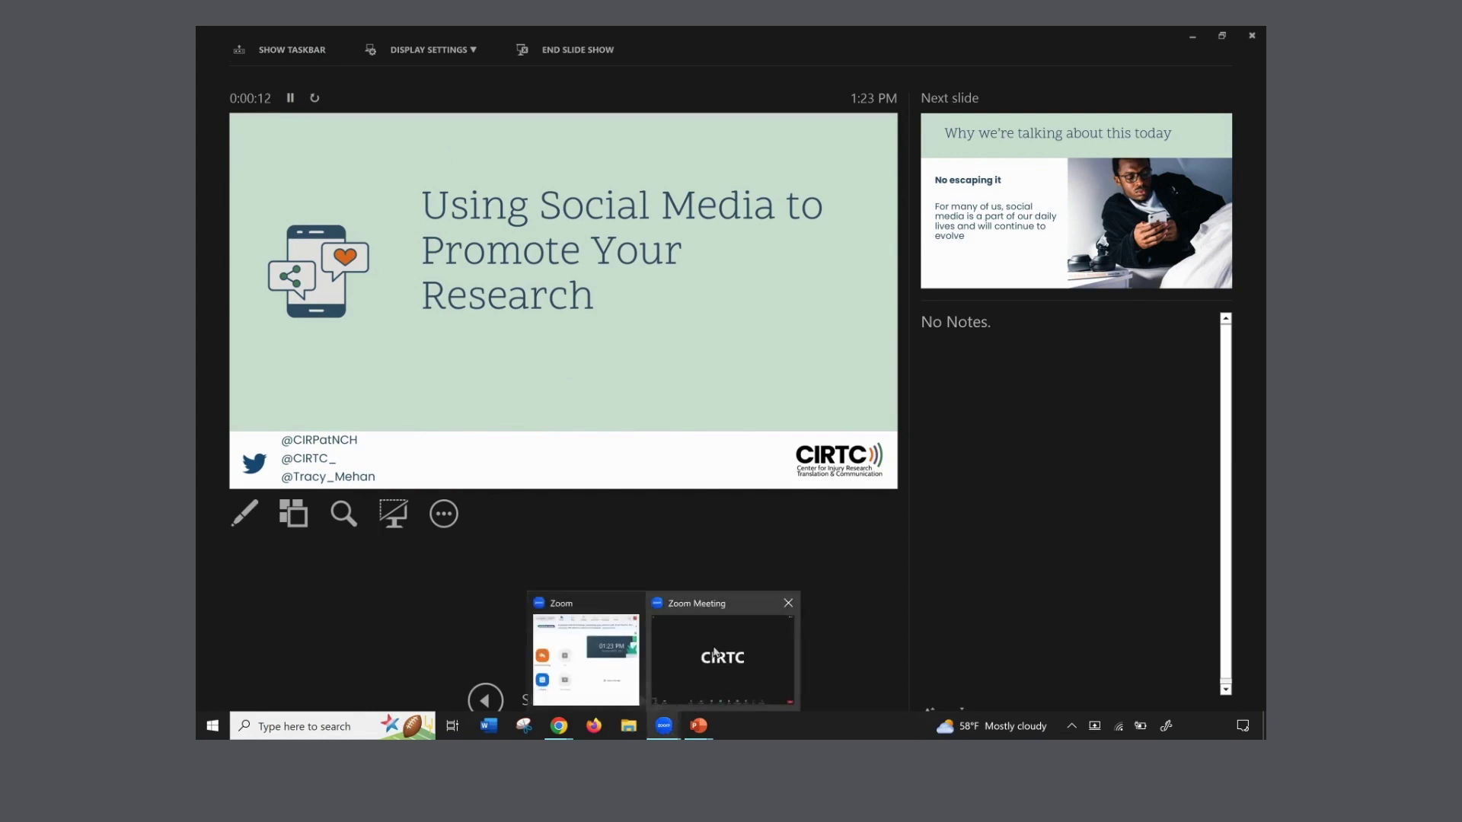
click(716, 652)
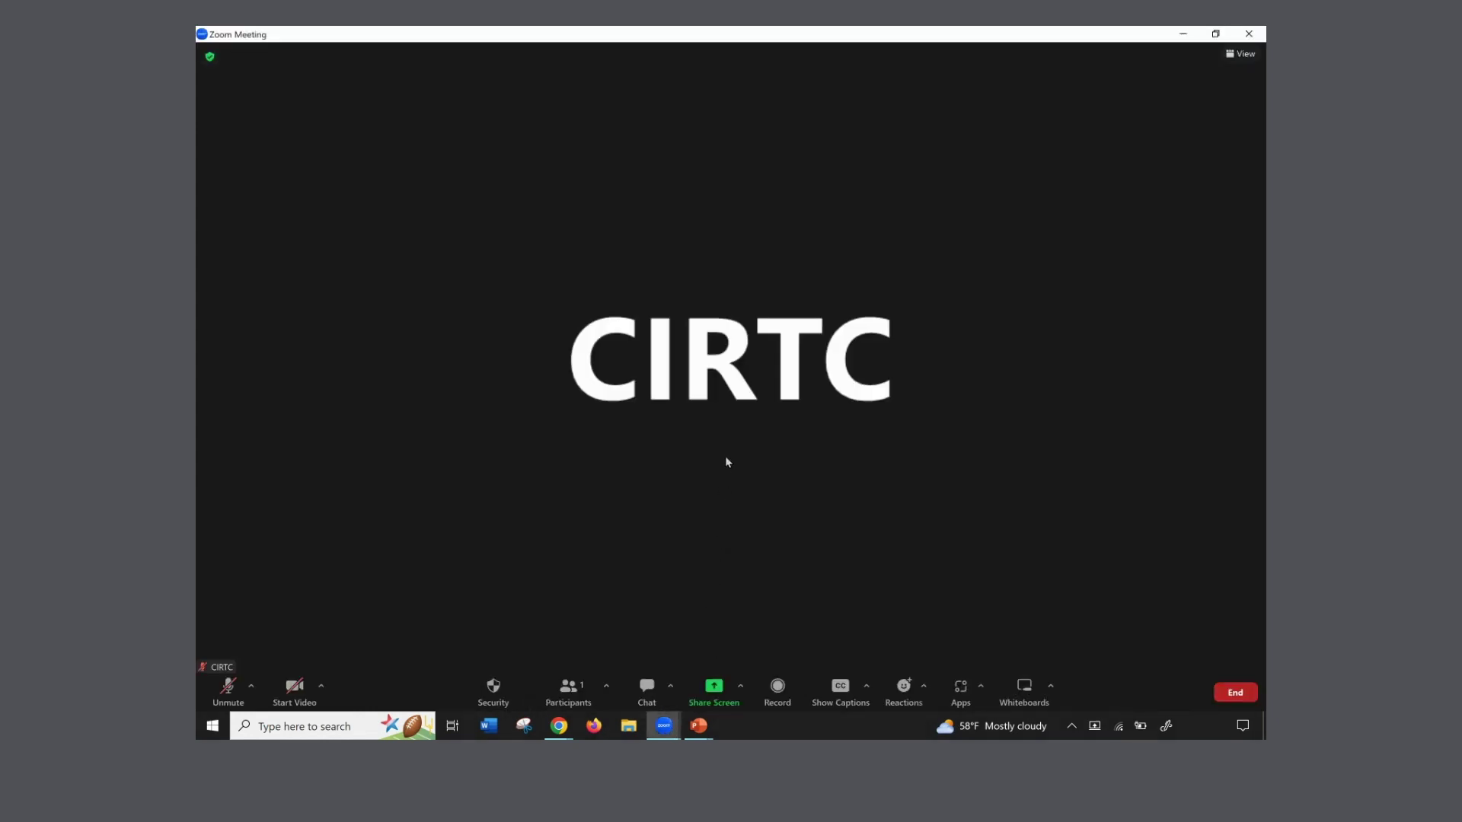
click(714, 694)
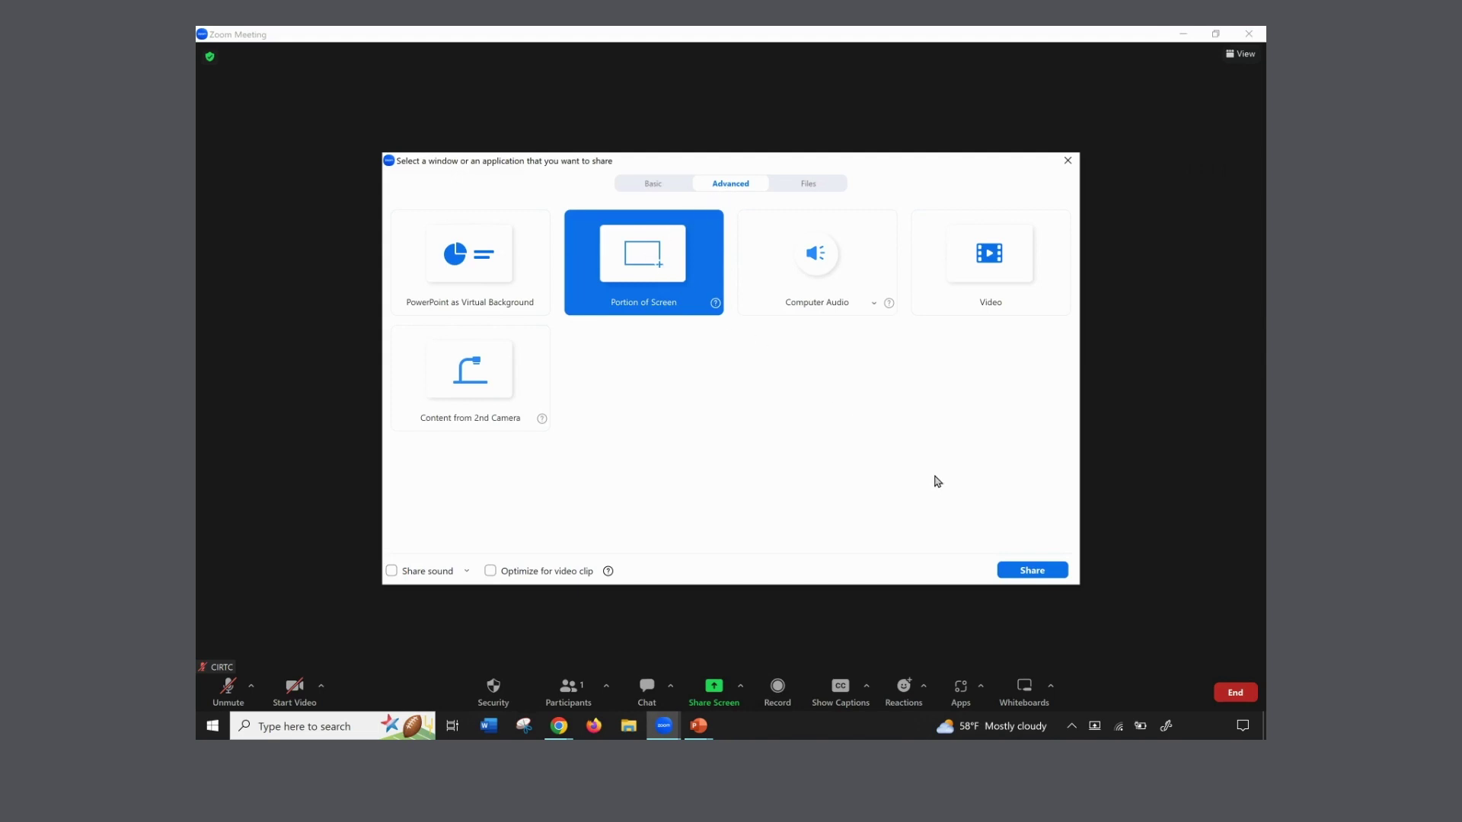
click(1032, 572)
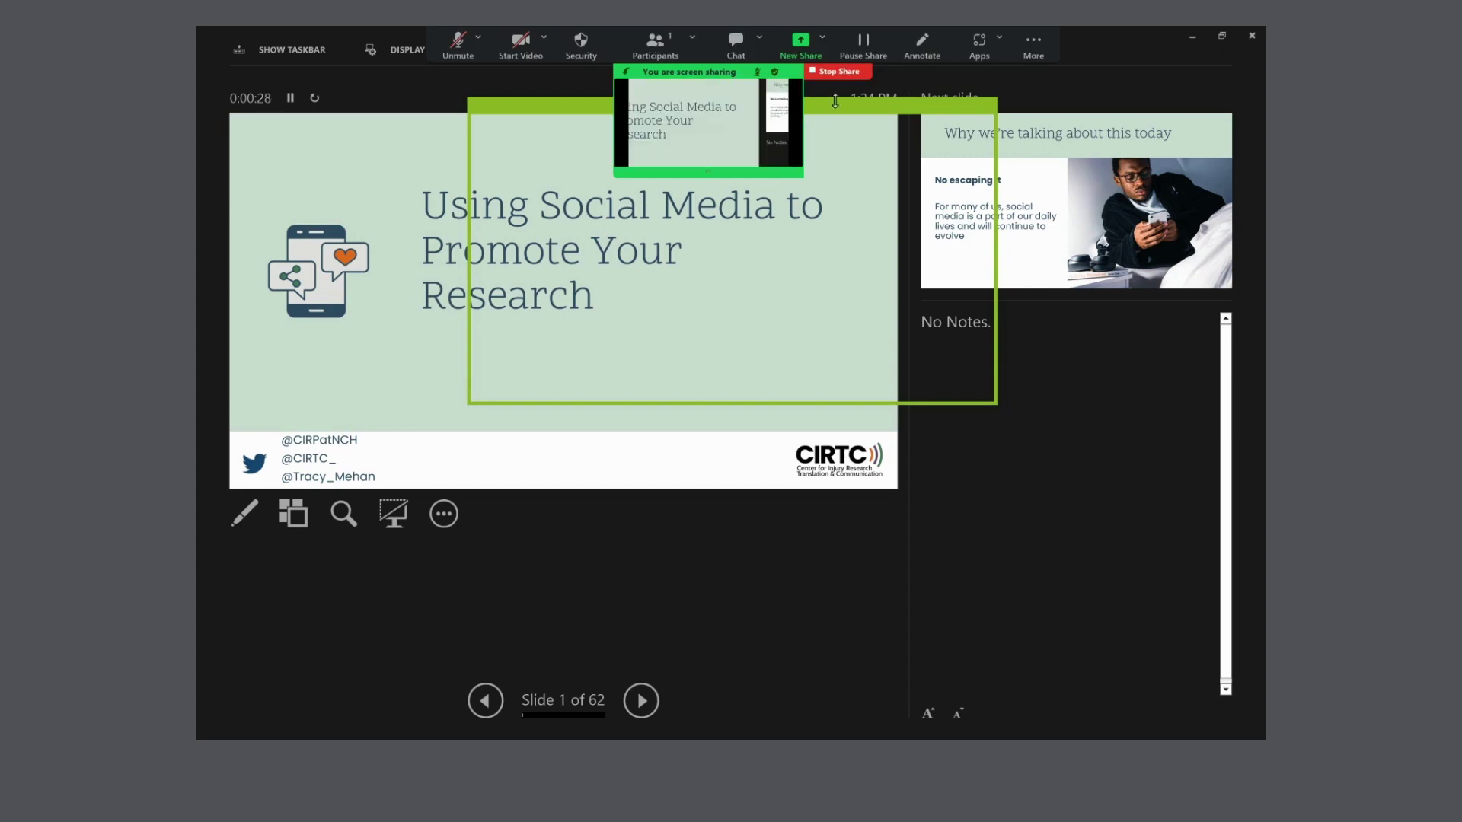
- Move and enlarge the share frame to fit the slide, then advance to slide 2
drag(850, 107, 612, 112)
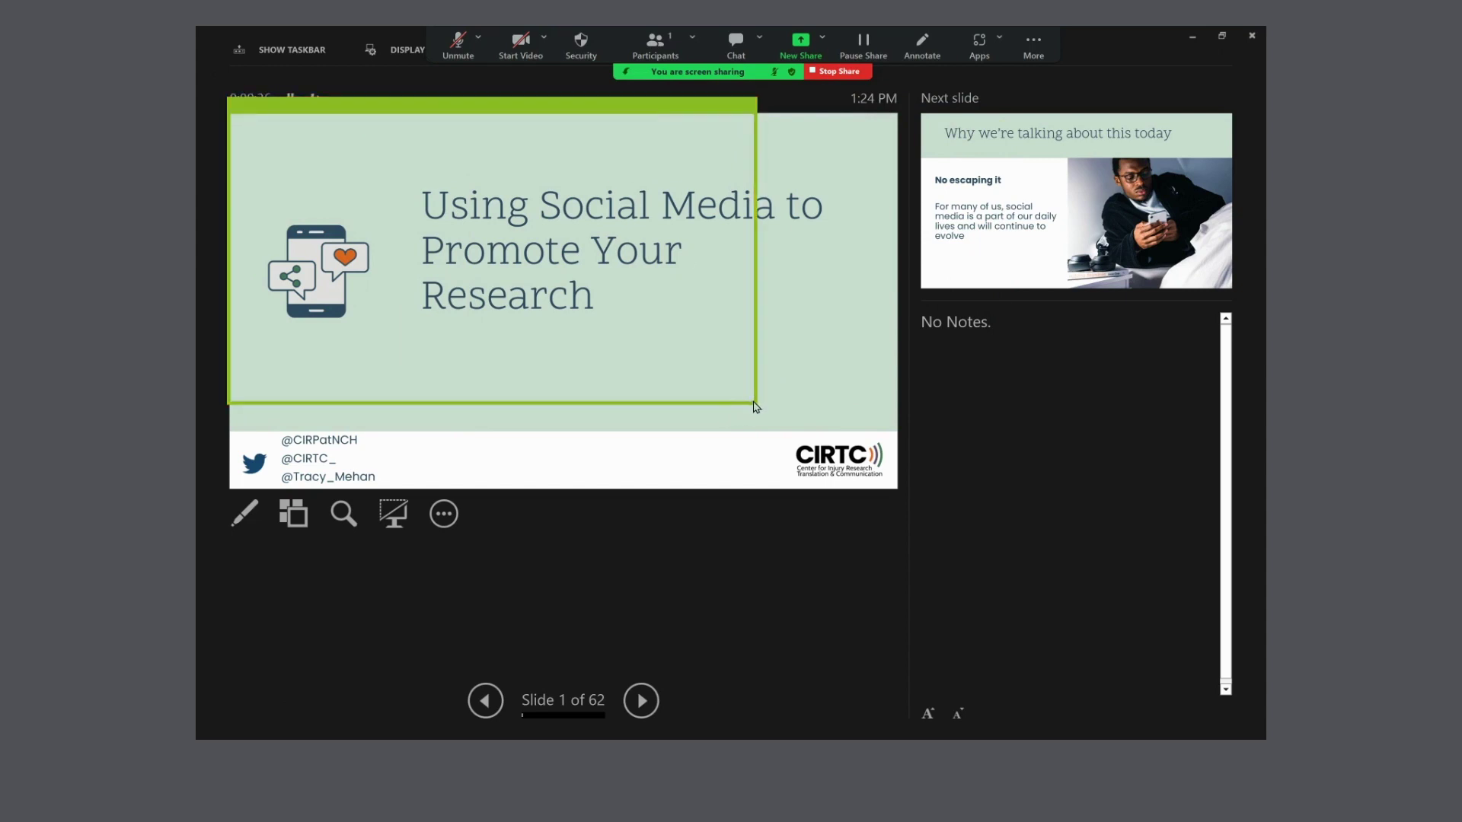
drag(756, 406, 896, 490)
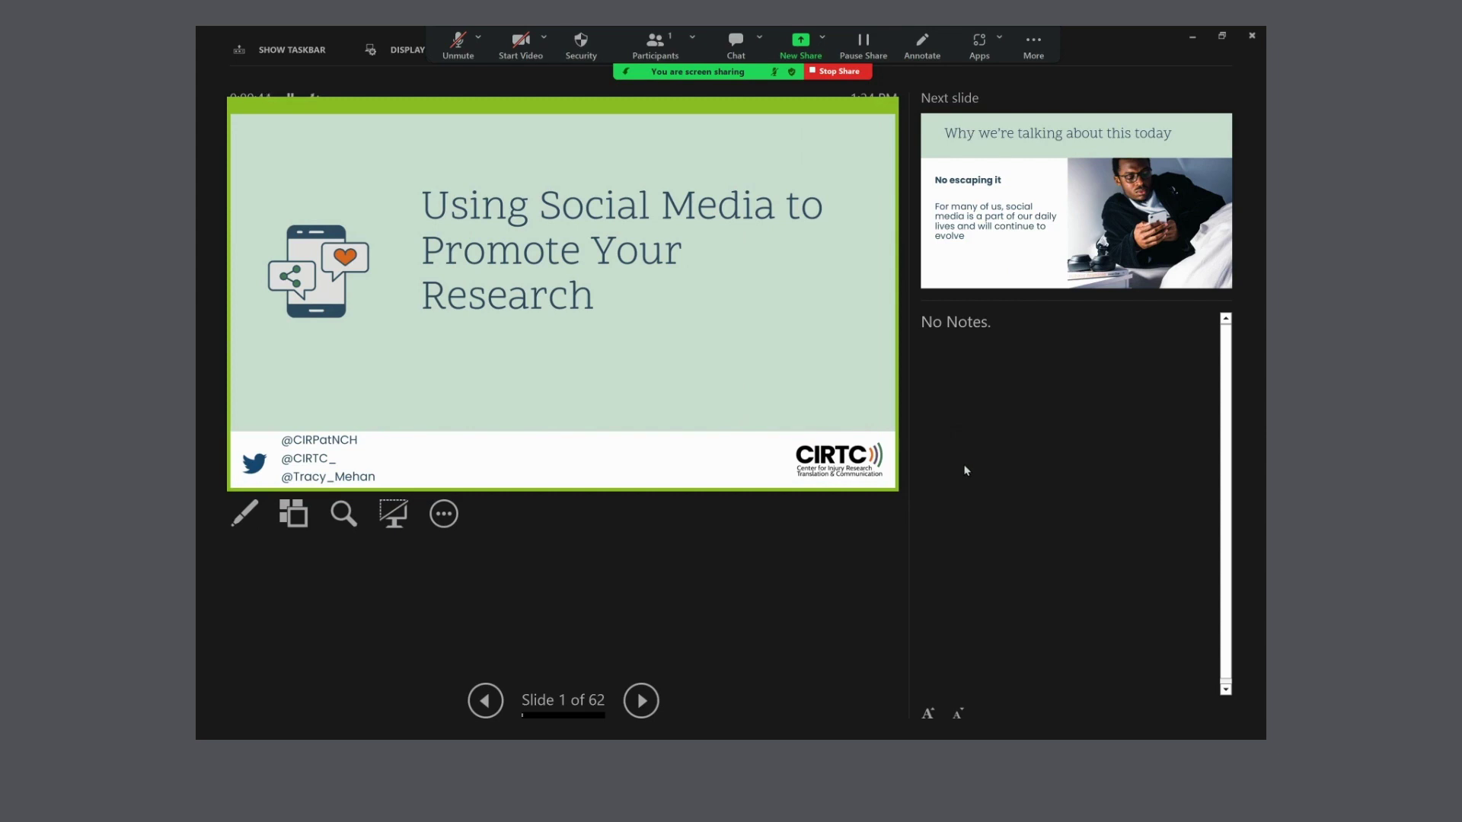
click(643, 695)
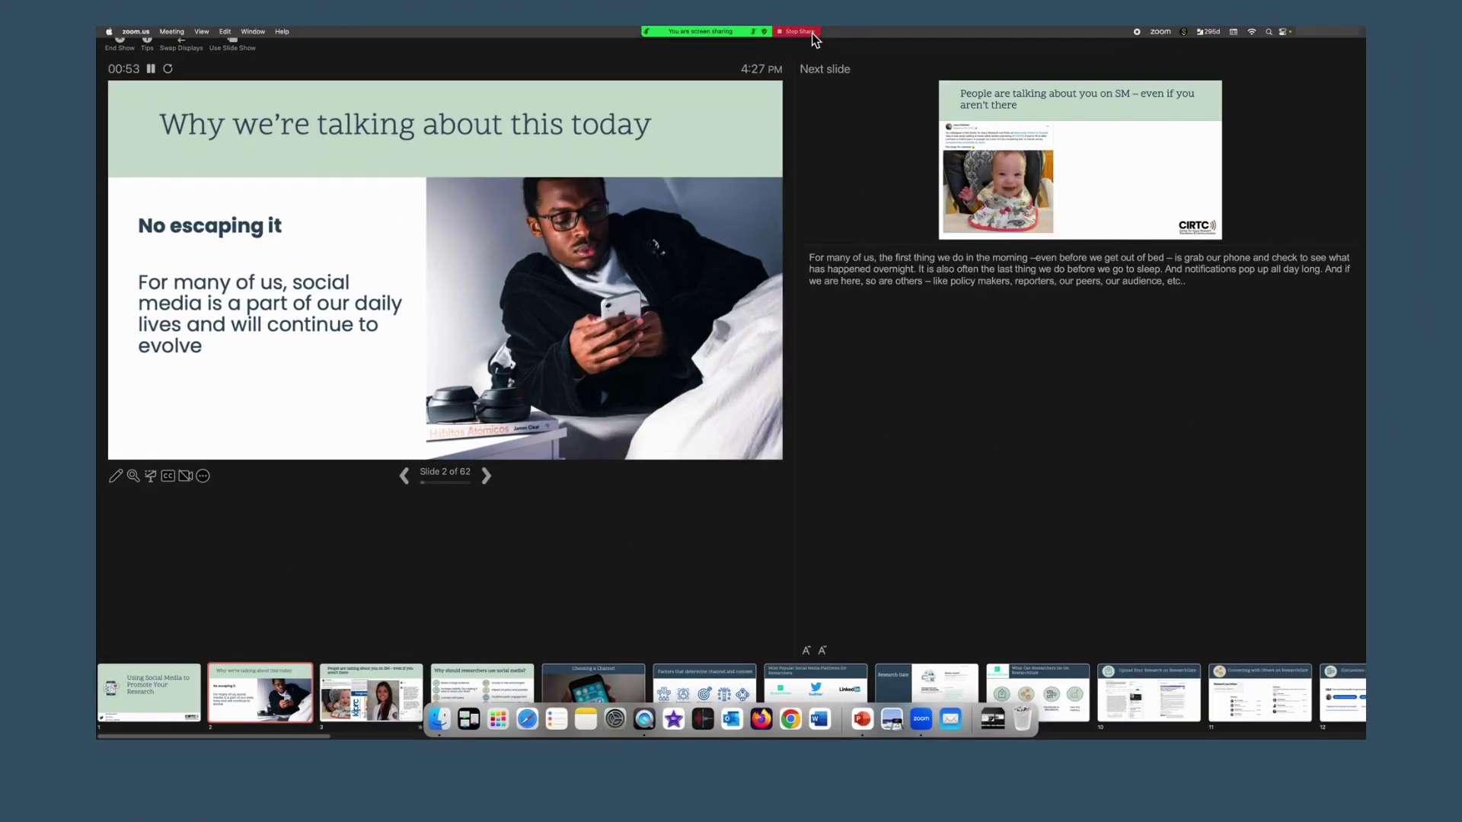
- Stop the screen share and end the meeting for all participants
click(812, 34)
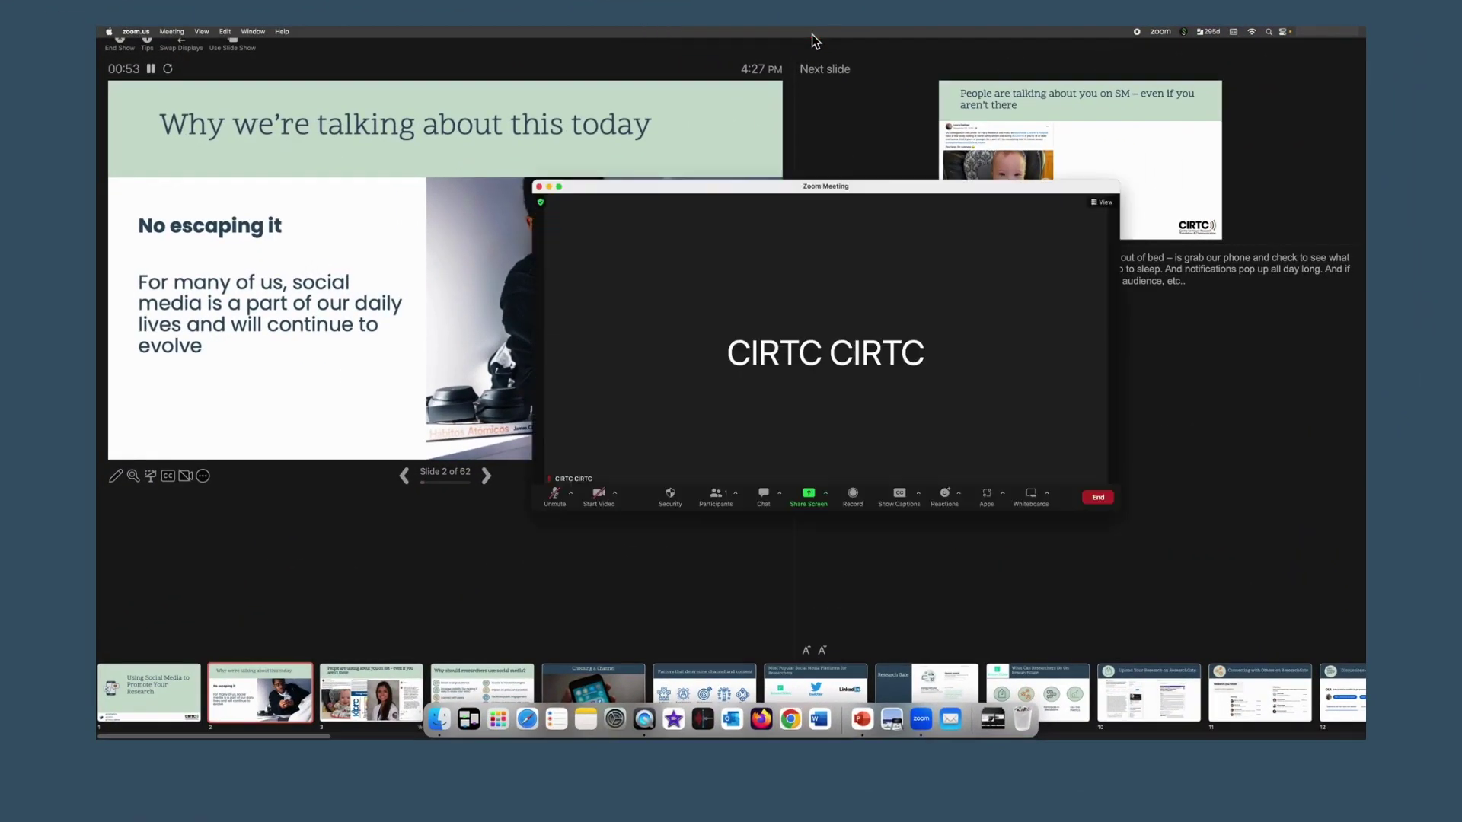
click(1098, 499)
click(1084, 447)
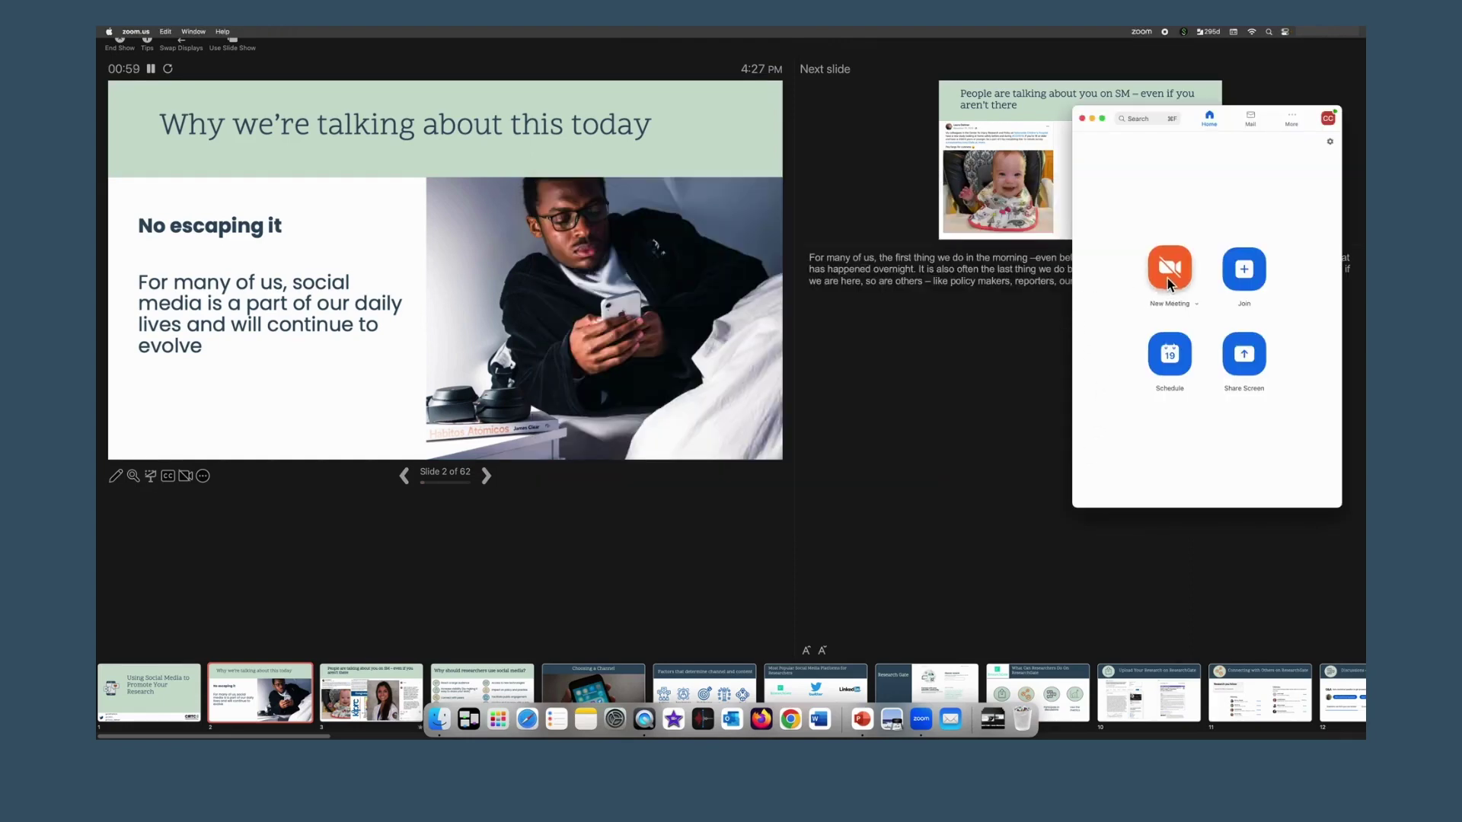
- Start a new meeting joined with computer audio and the microphone muted
click(1168, 277)
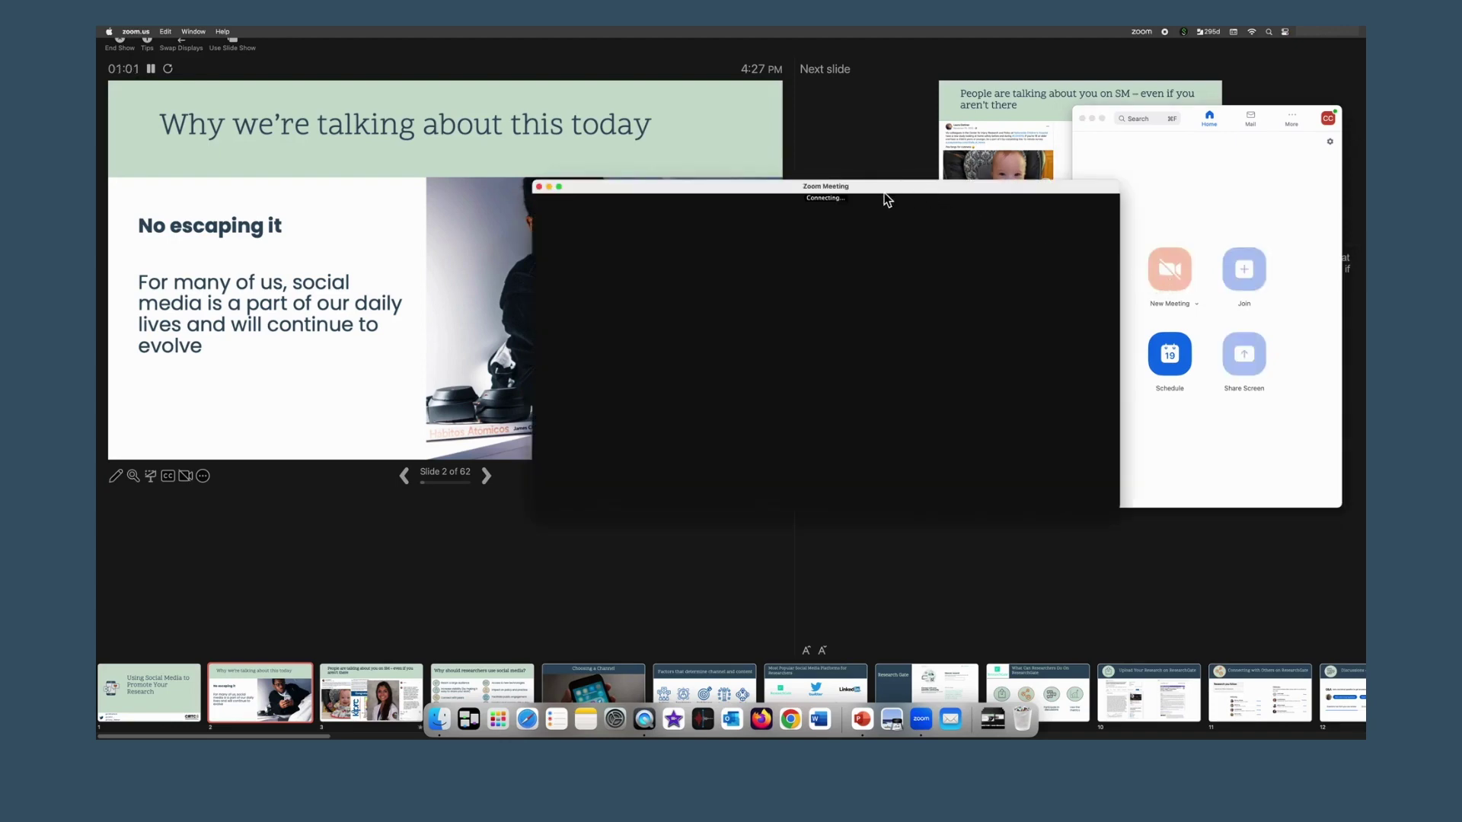
click(804, 342)
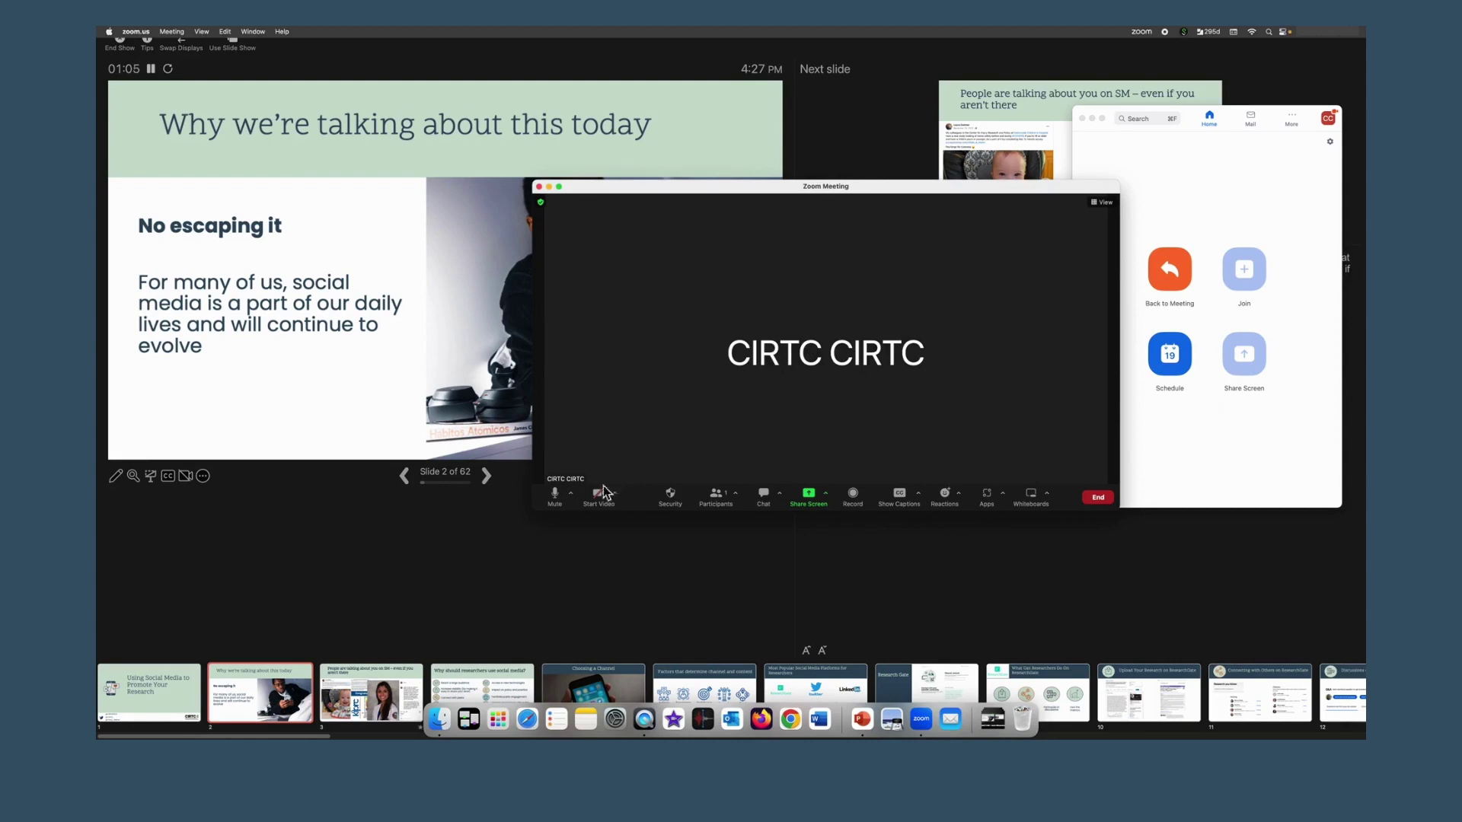
click(556, 497)
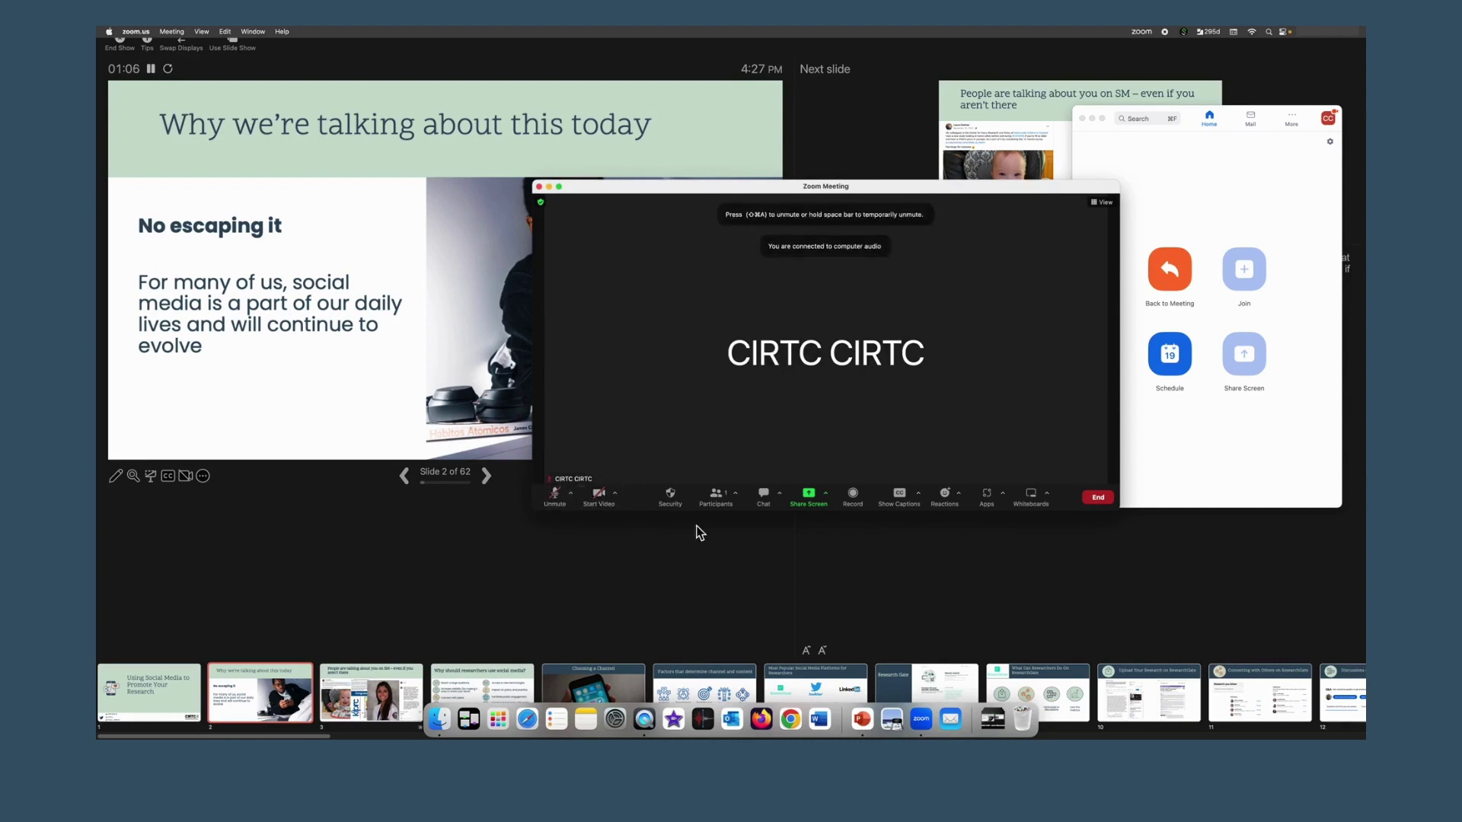
- Share a Portion of Screen from Zoom's Advanced sharing options, framing slide 2
click(806, 506)
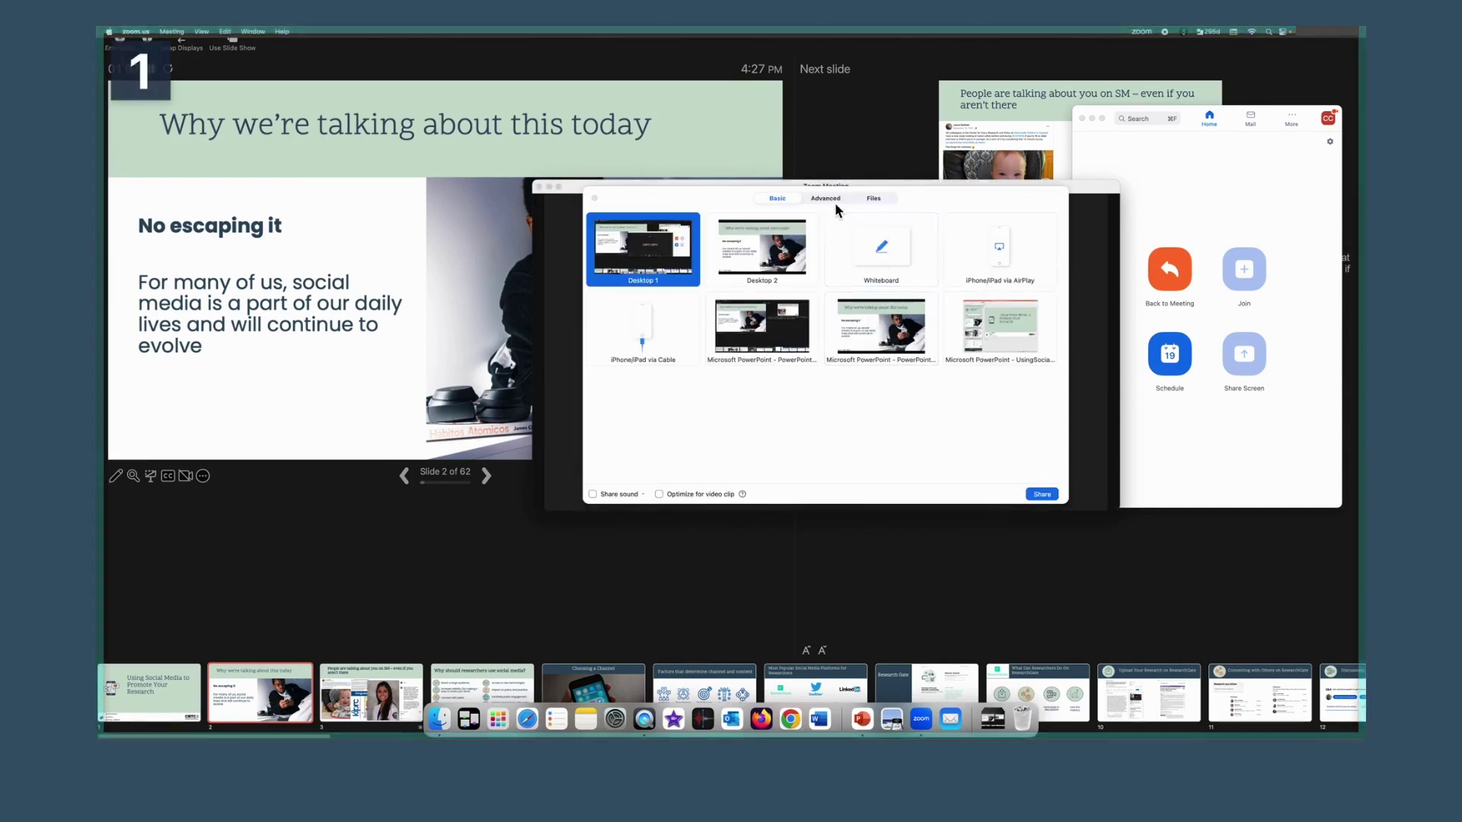
click(828, 200)
click(771, 246)
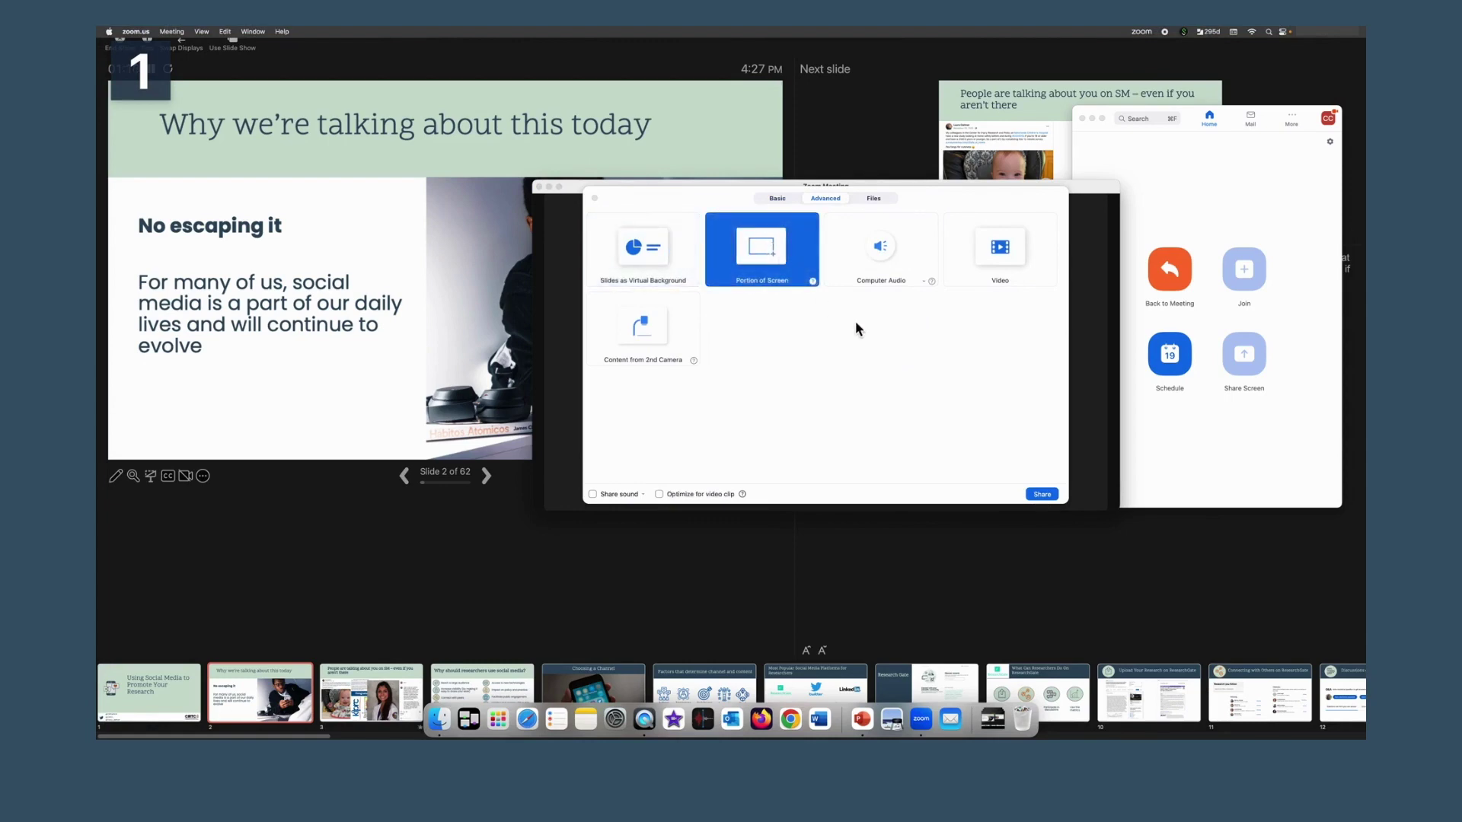
click(1043, 495)
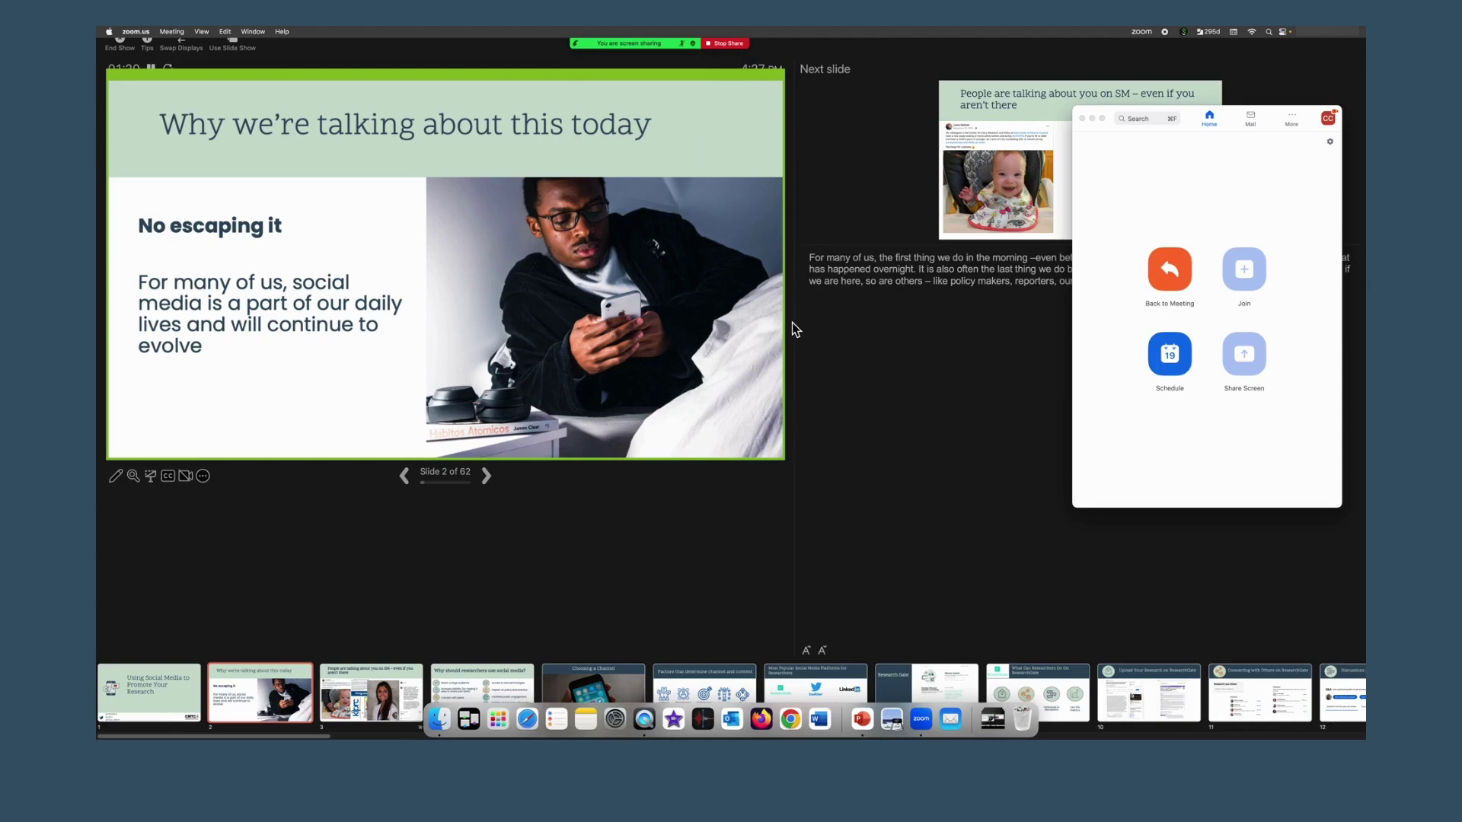
- Bring PowerPoint Presenter View in front of the Zoom home window so slide 2's notes show fully
click(841, 322)
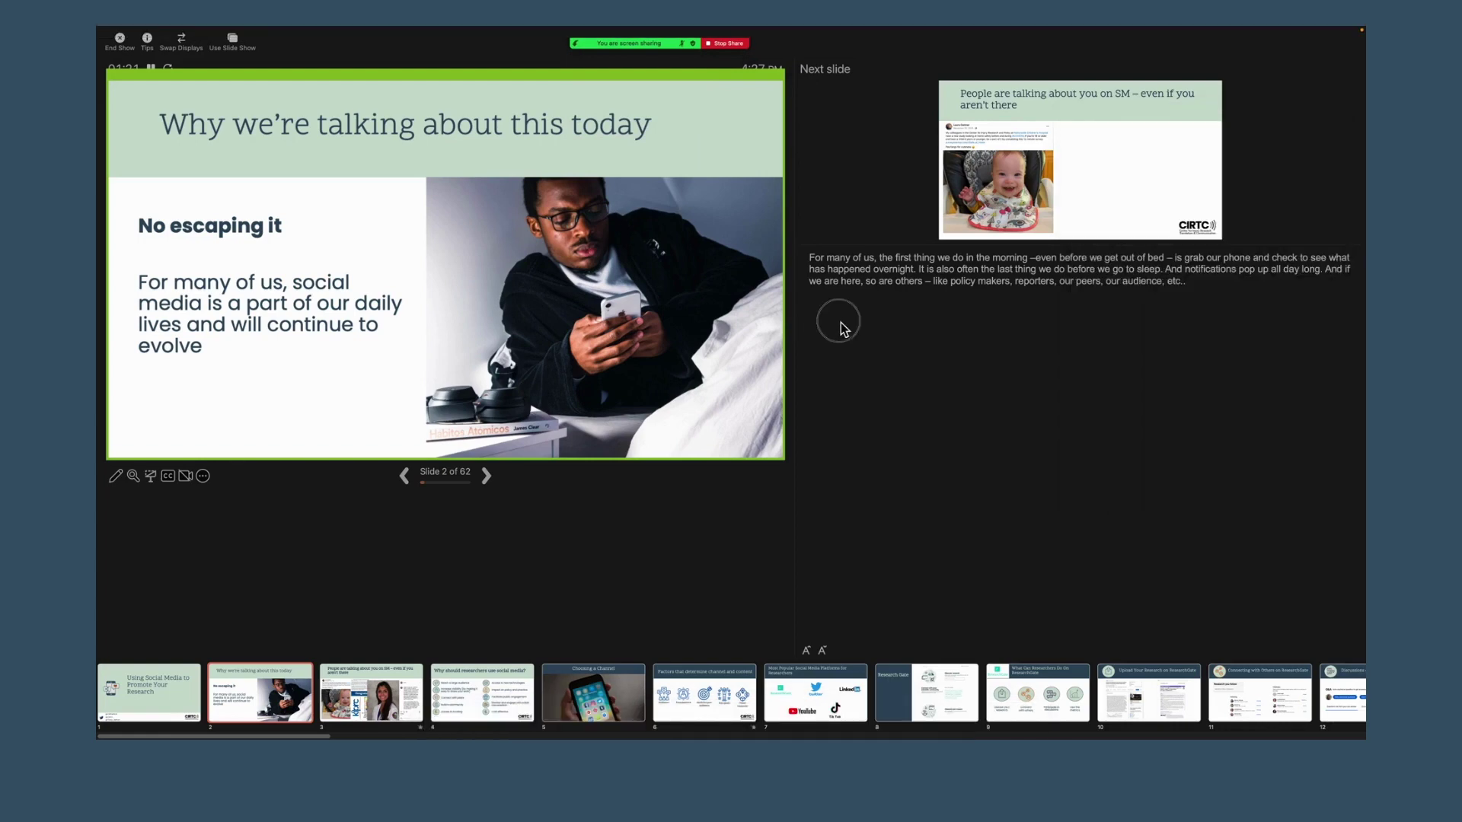